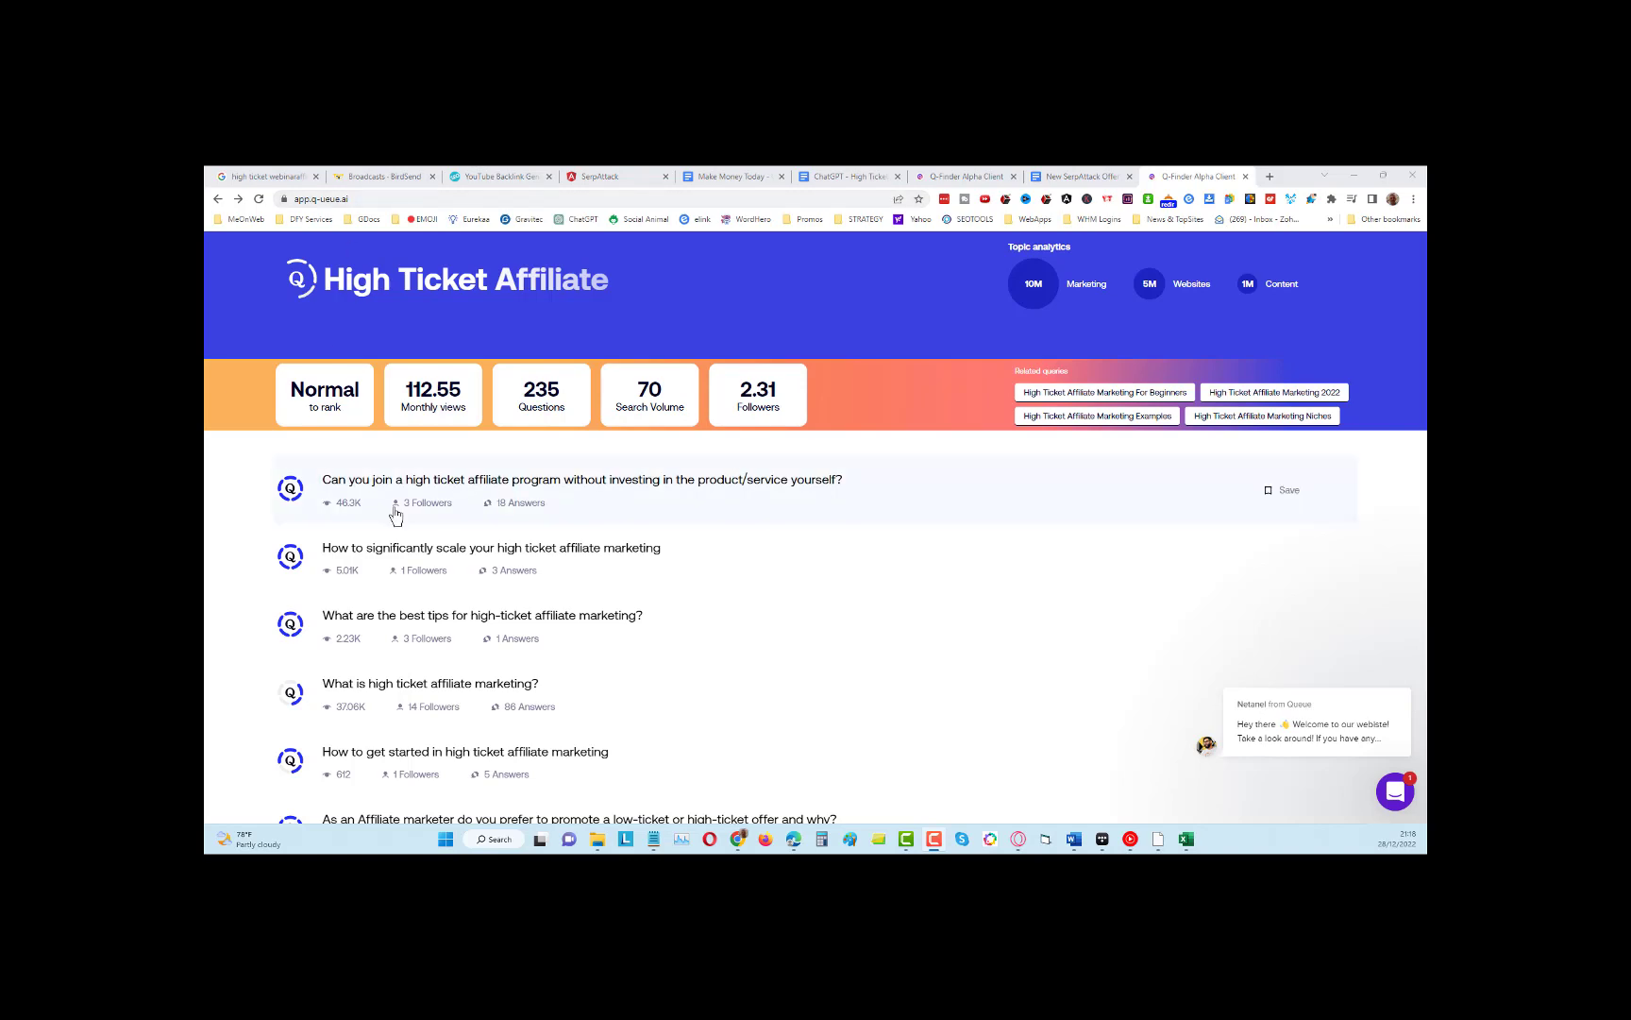
- Look at the best-tips question's answer page, then return to the High Ticket Affiliate question list
{"action": "scroll", "coordinate": [778, 604], "scroll_direction": "down", "scroll_amount": 2}
{"action": "scroll", "coordinate": [778, 597], "scroll_direction": "up", "scroll_amount": 2}
{"action": "scroll", "coordinate": [823, 509], "scroll_direction": "down", "scroll_amount": 2}
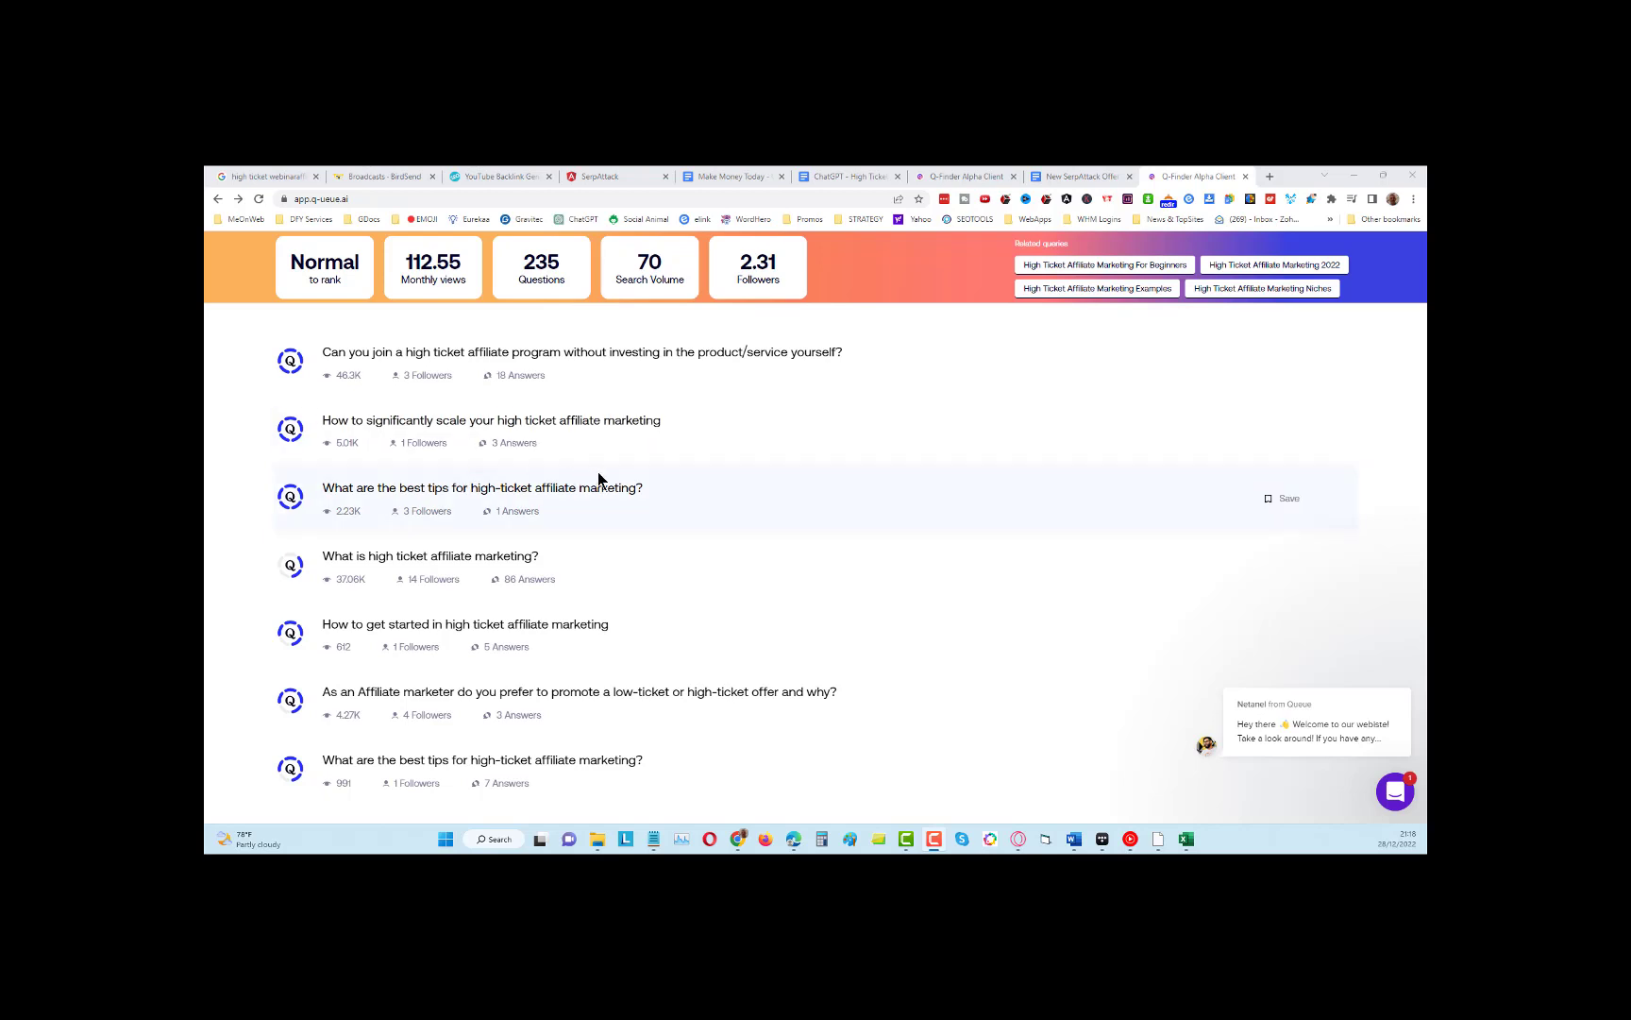
{"action": "left_click", "coordinate": [408, 495]}
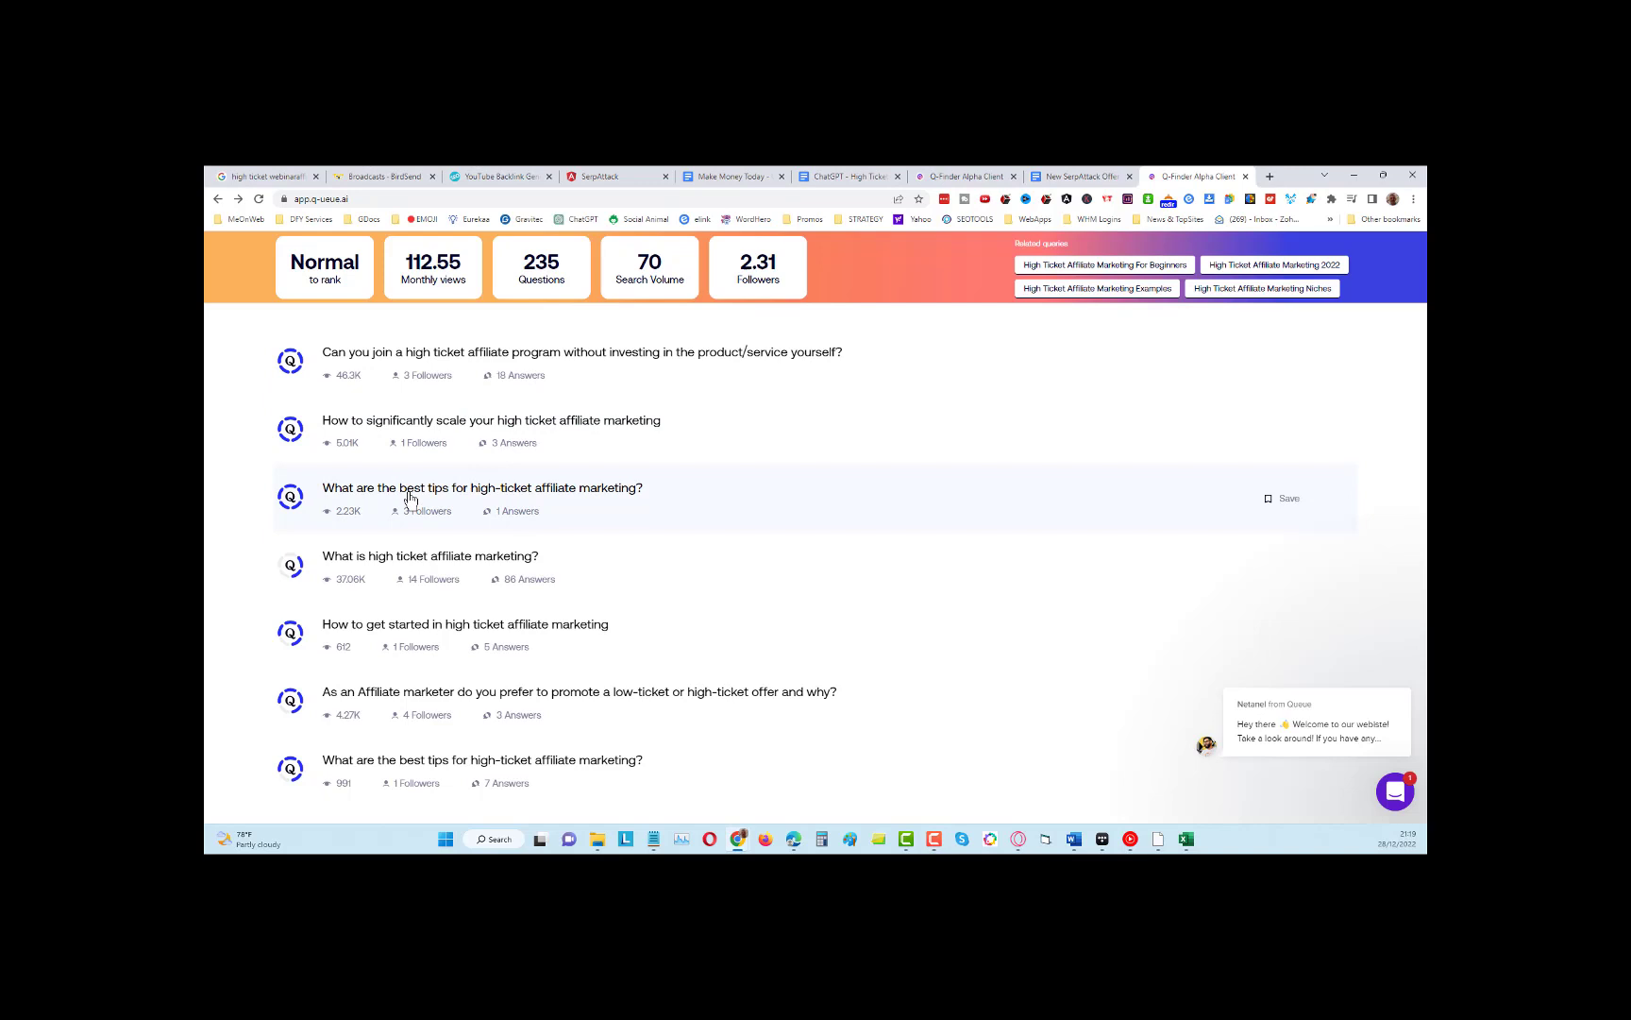
{"action": "left_click", "coordinate": [409, 498]}
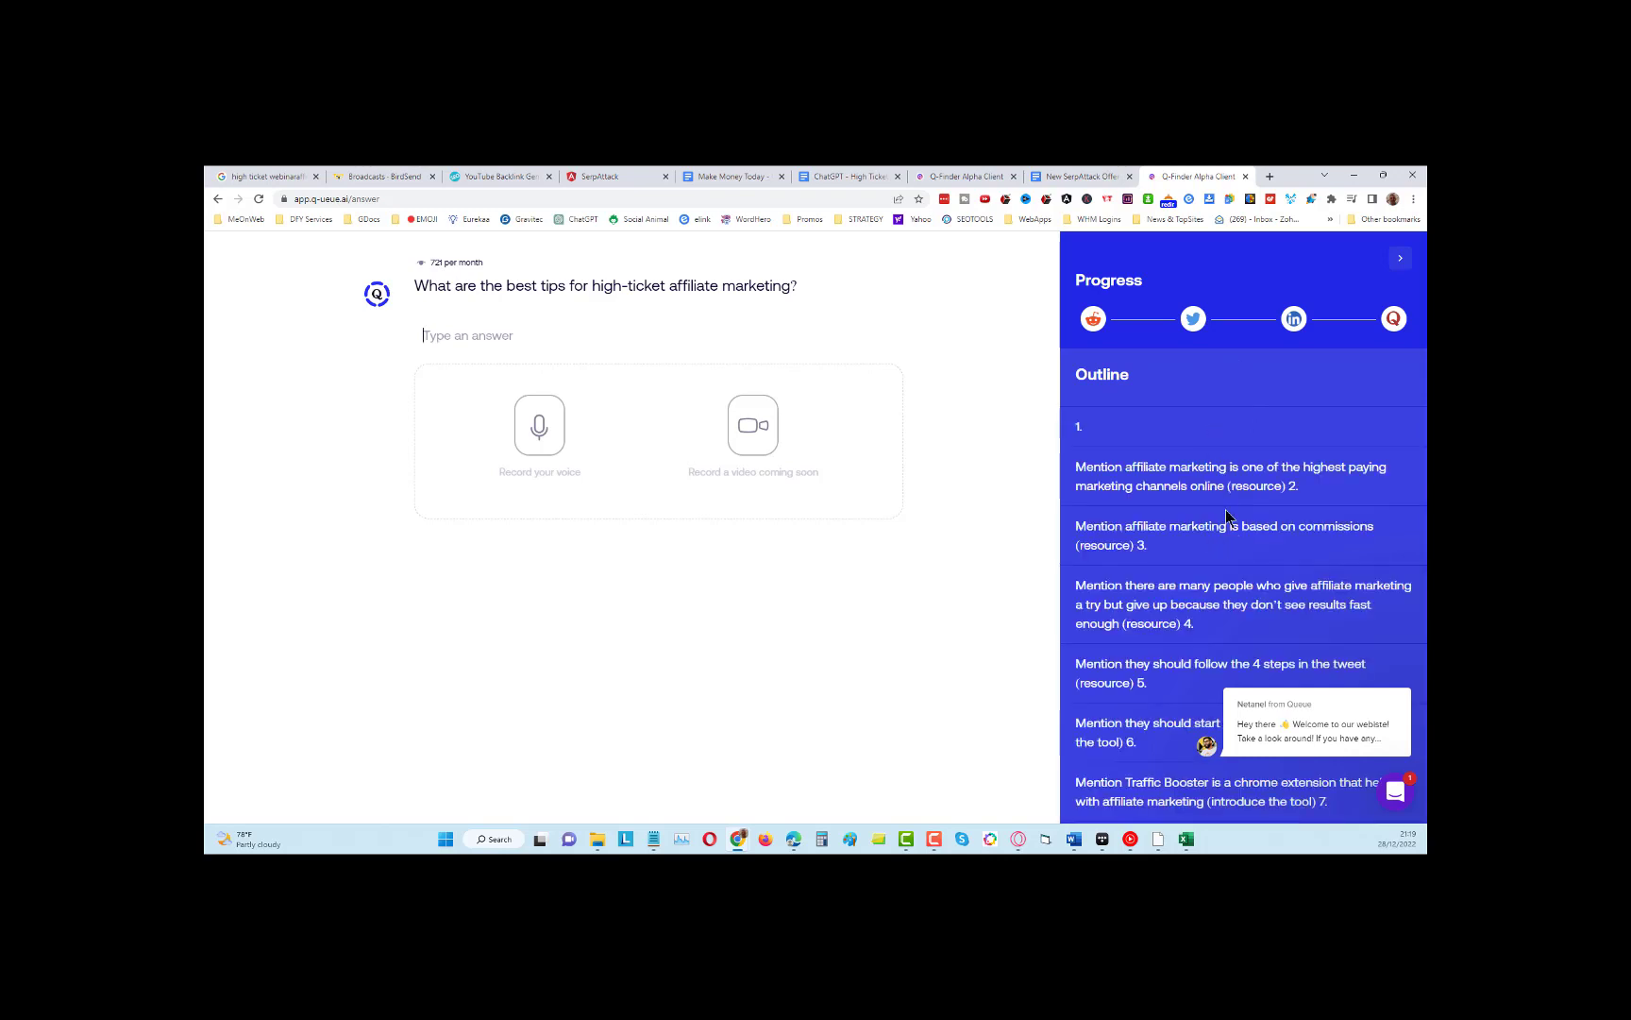
{"action": "scroll", "coordinate": [1214, 406], "scroll_direction": "down", "scroll_amount": 1}
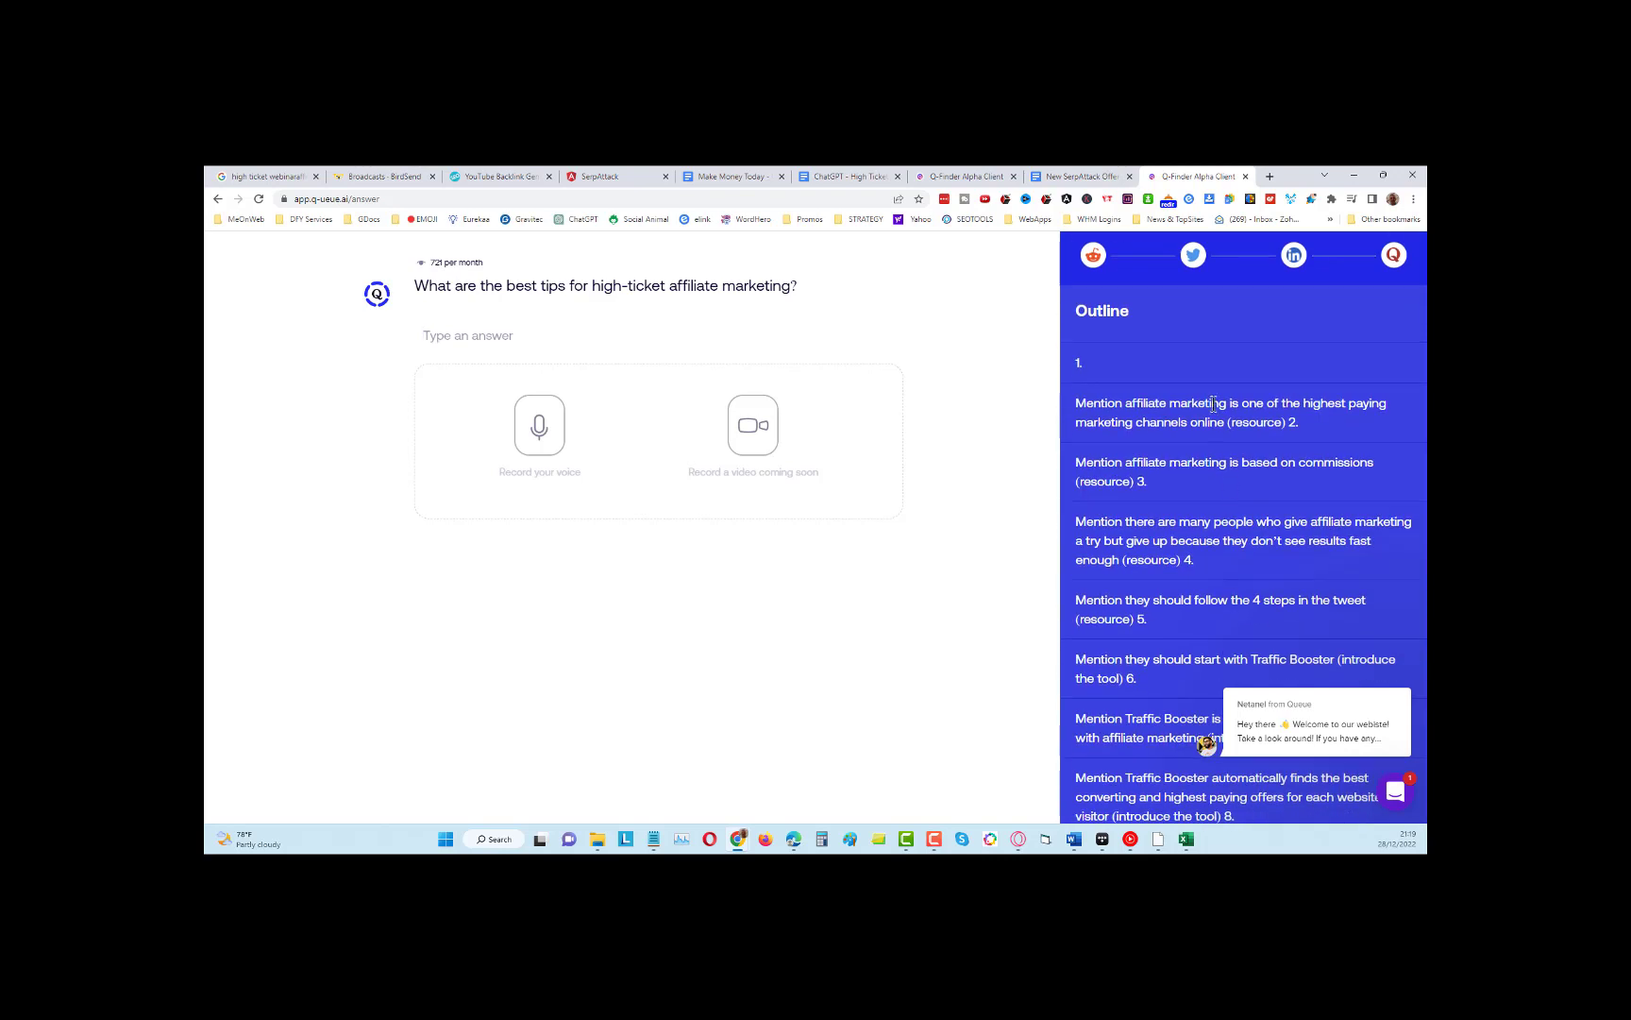
{"action": "left_click", "coordinate": [217, 200]}
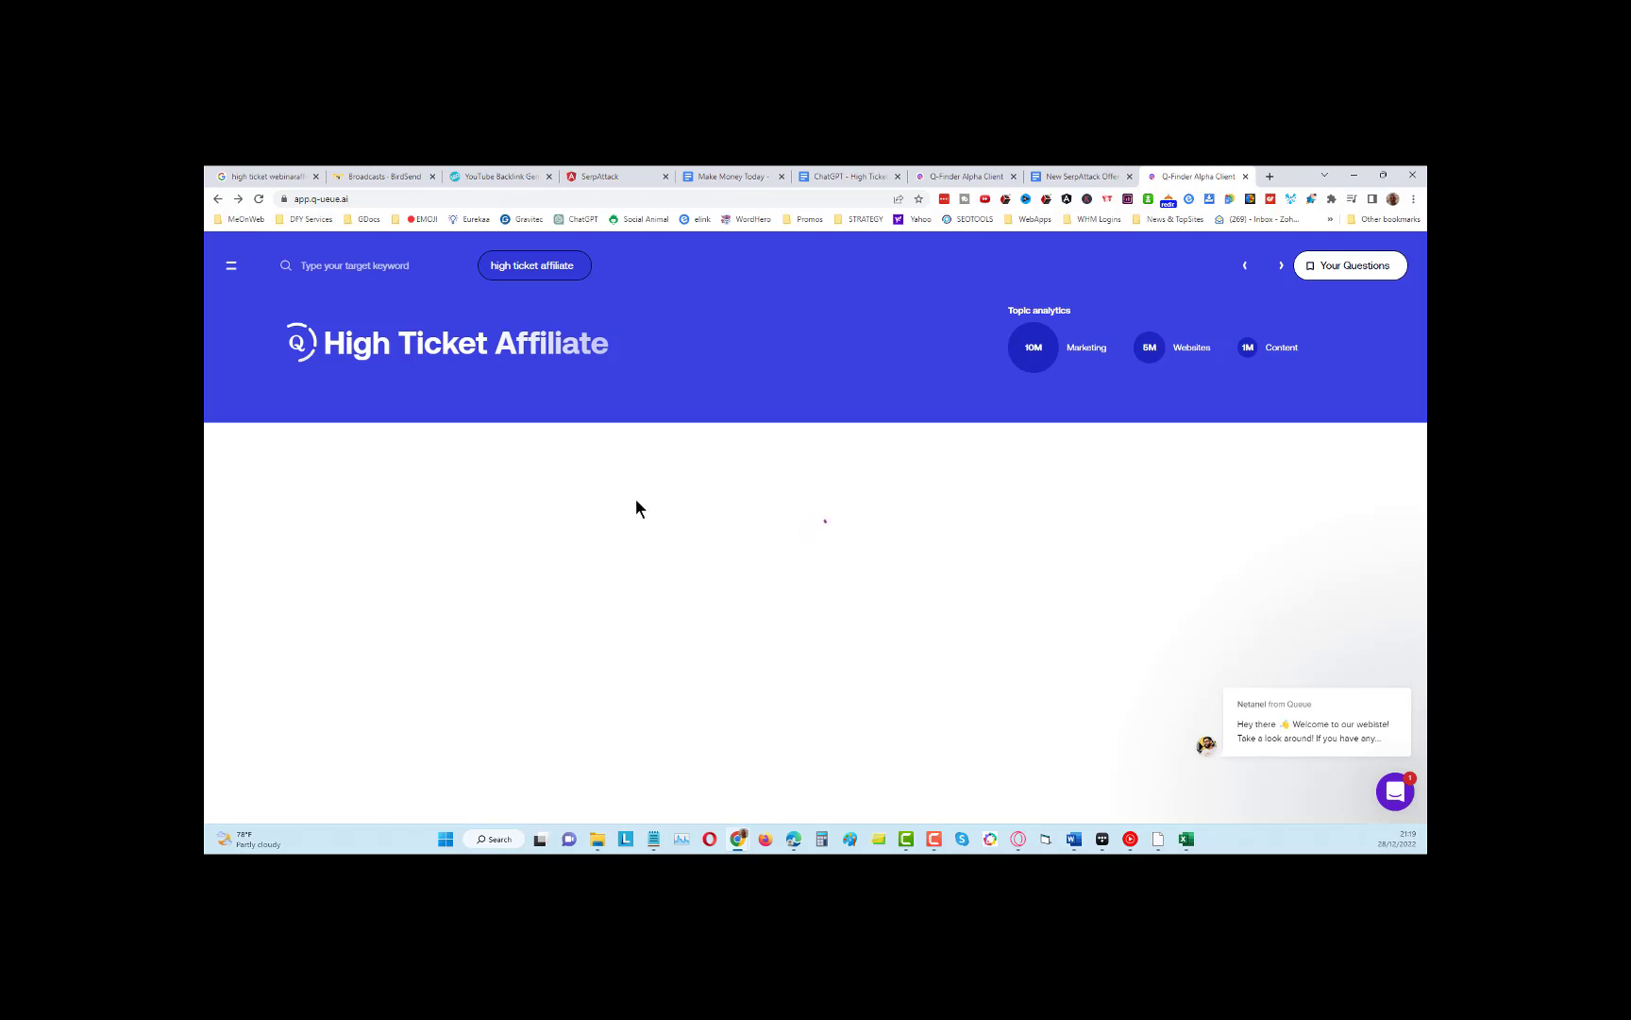
{"action": "scroll", "coordinate": [635, 500], "scroll_direction": "down", "scroll_amount": 1}
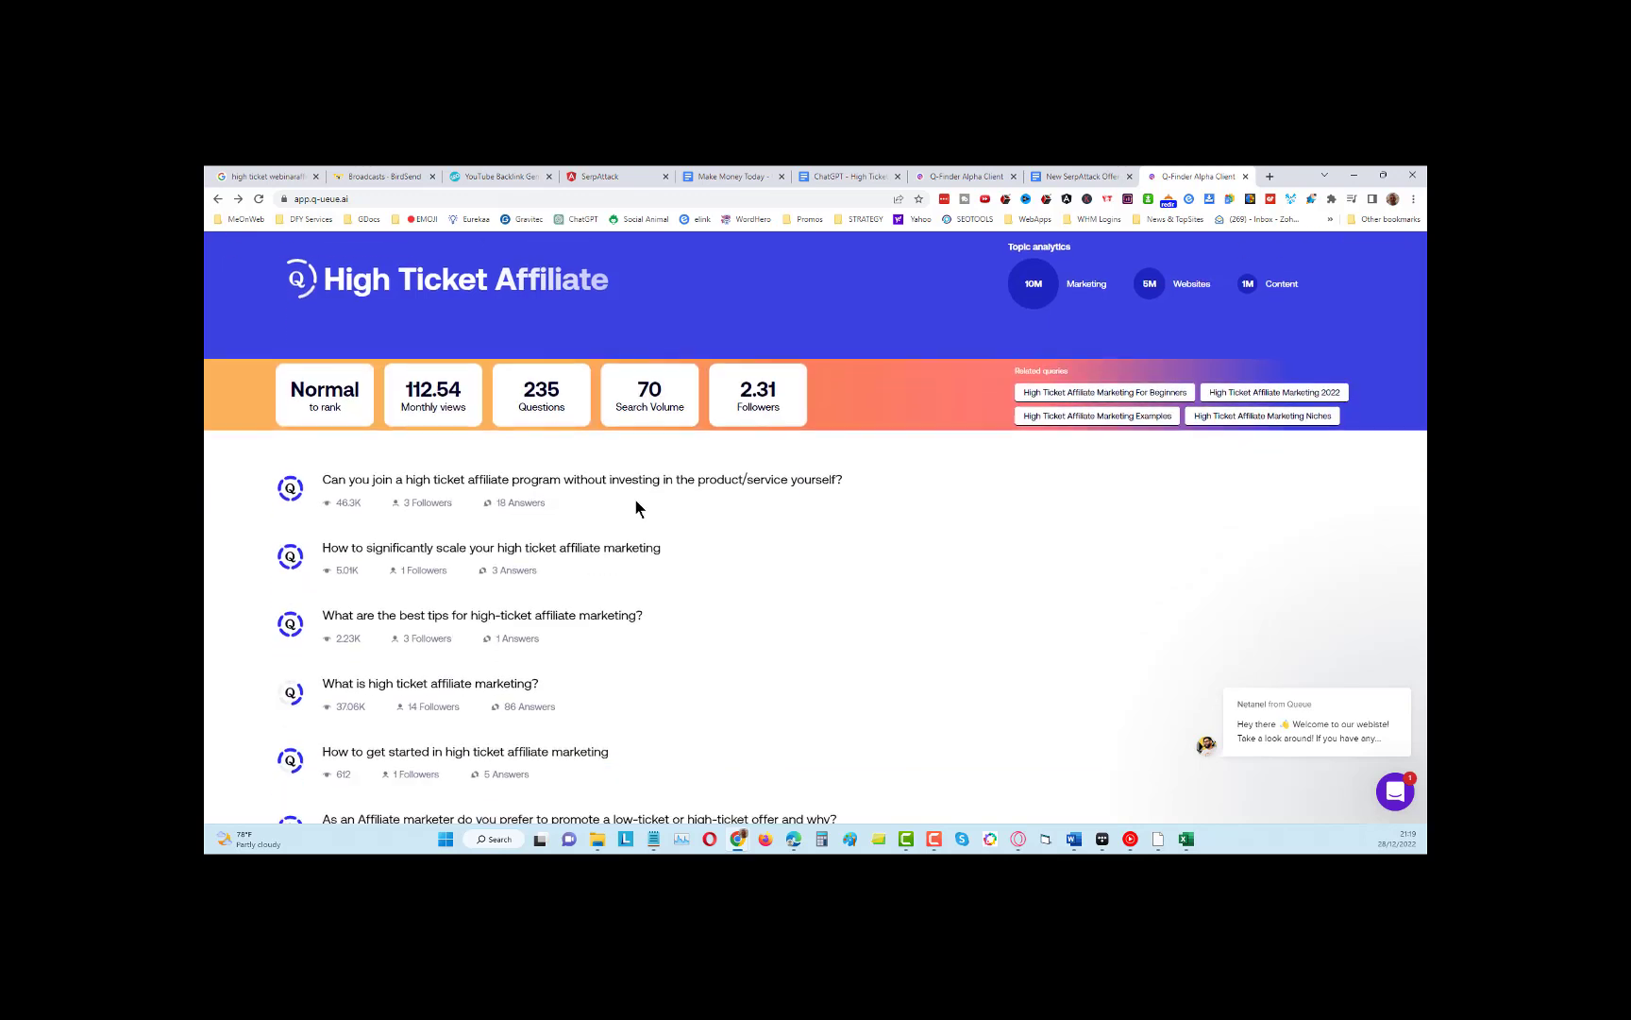
- Copy the question 'What are the best tips for high-ticket affiliate marketing?' and open ChatGPT in a new tab
{"action": "left_click_drag", "start_coordinate": [650, 612], "coordinate": [323, 621]}
{"action": "right_click", "coordinate": [351, 621]}
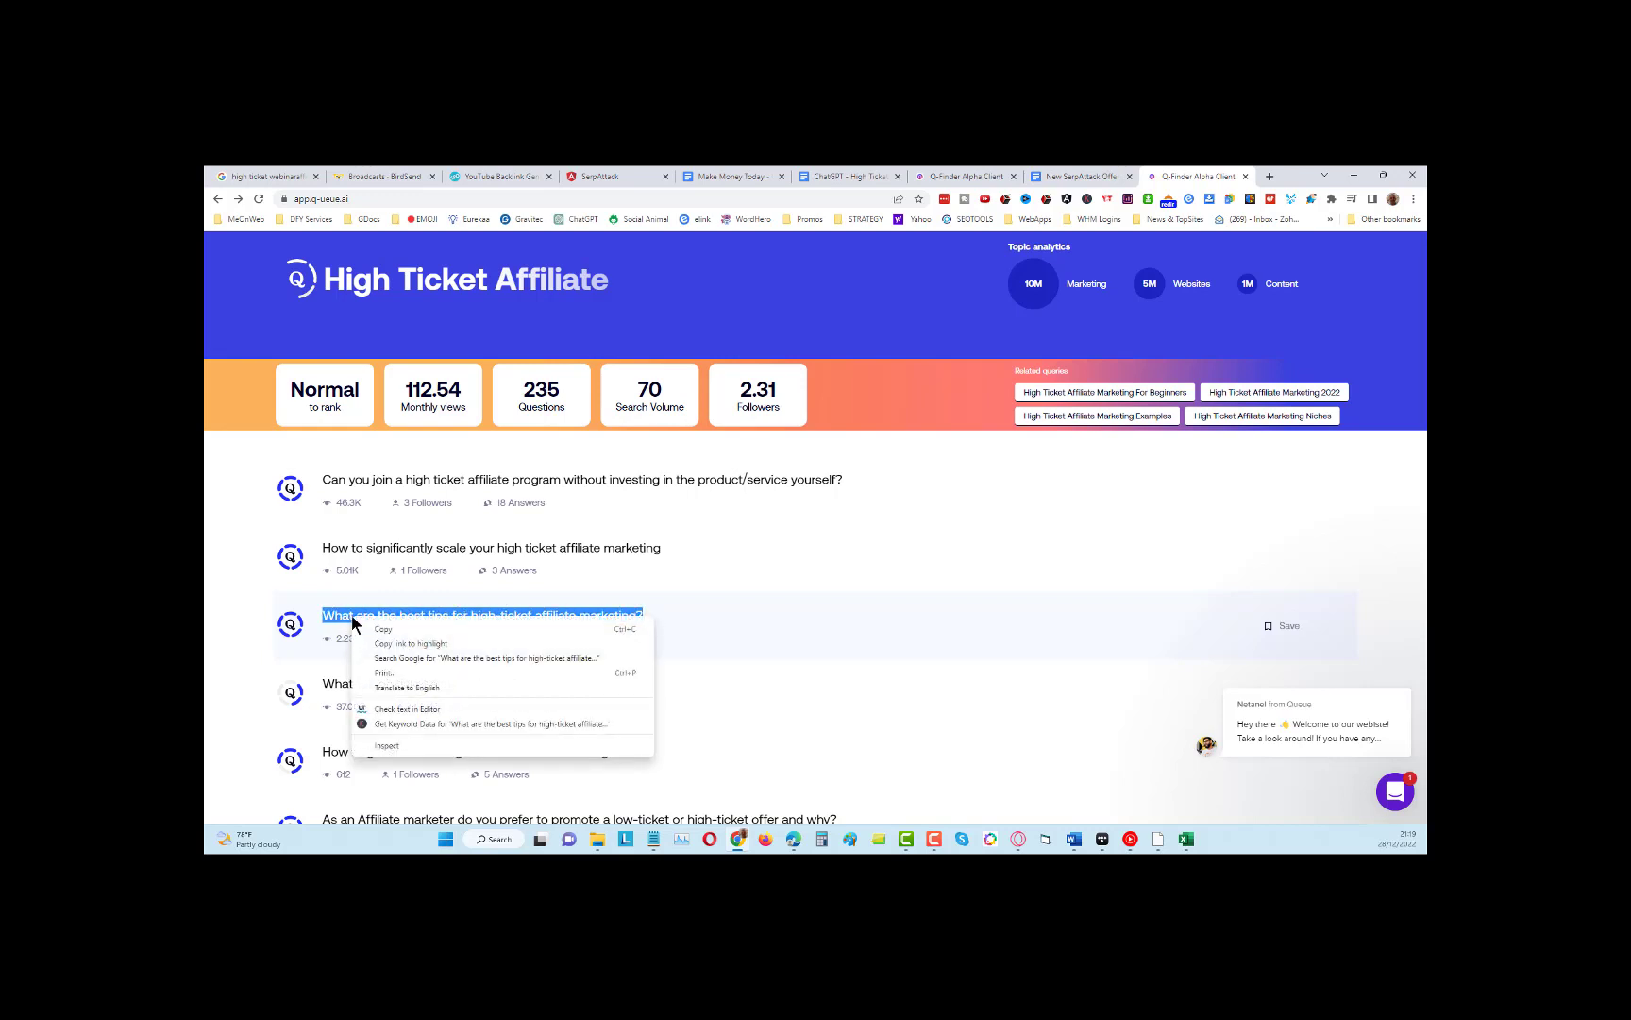
{"action": "left_click", "coordinate": [401, 632]}
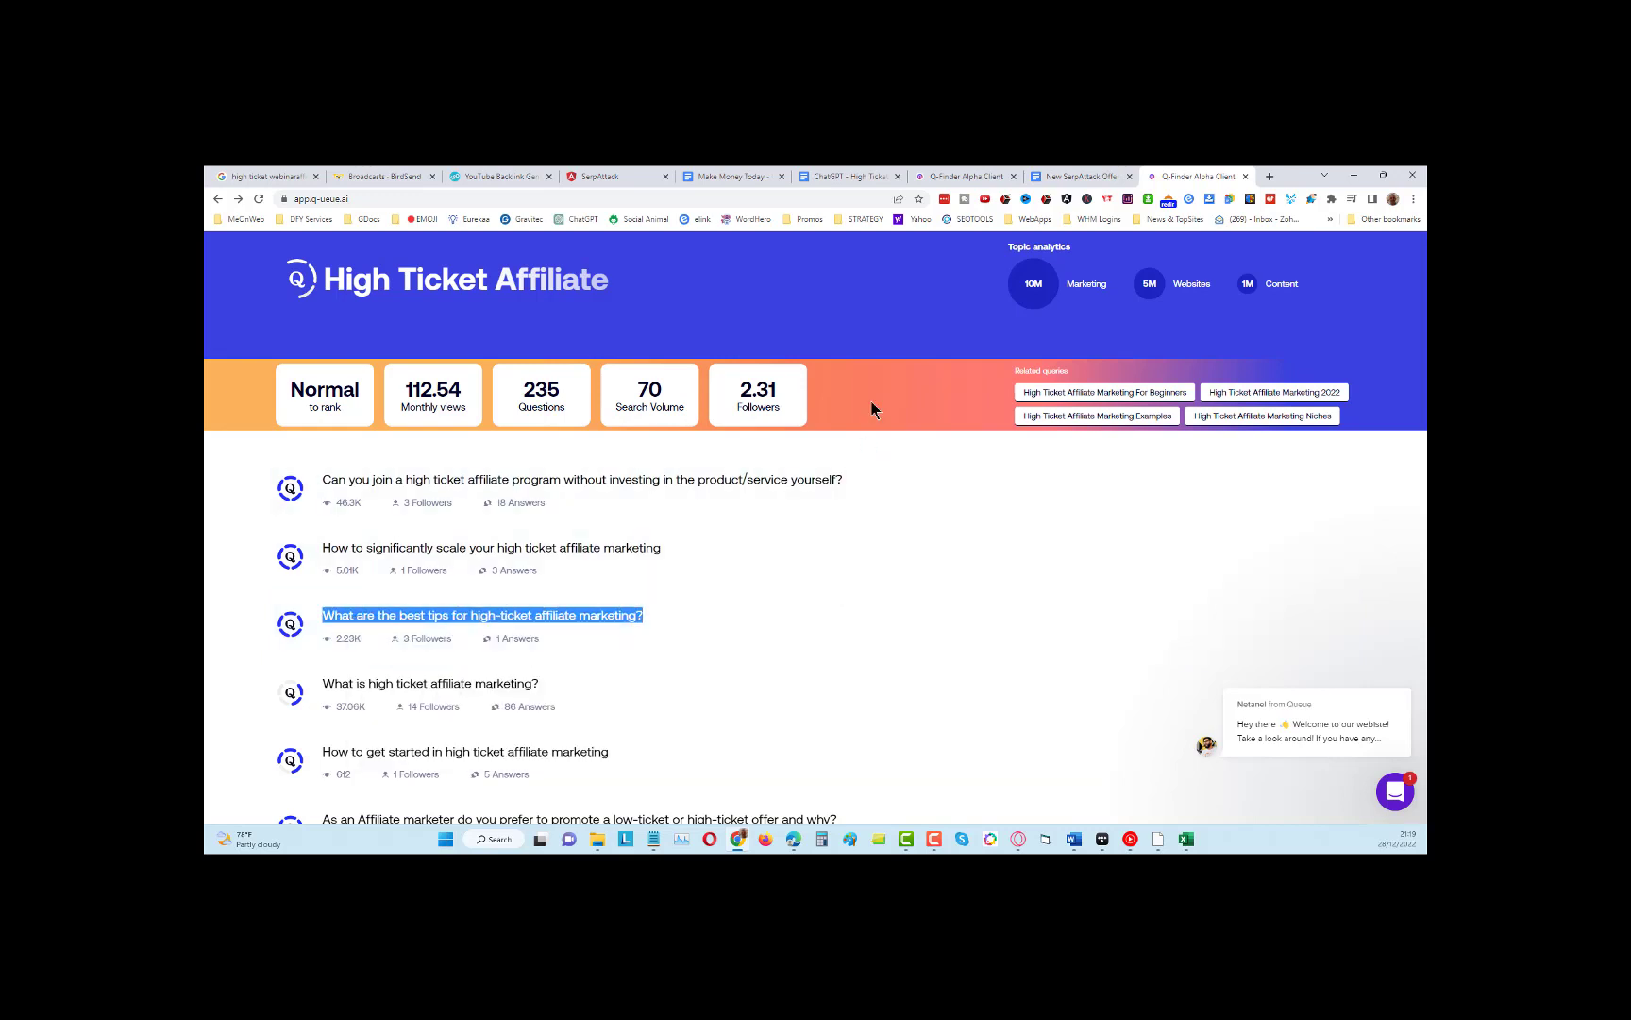
{"action": "right_click", "coordinate": [588, 224]}
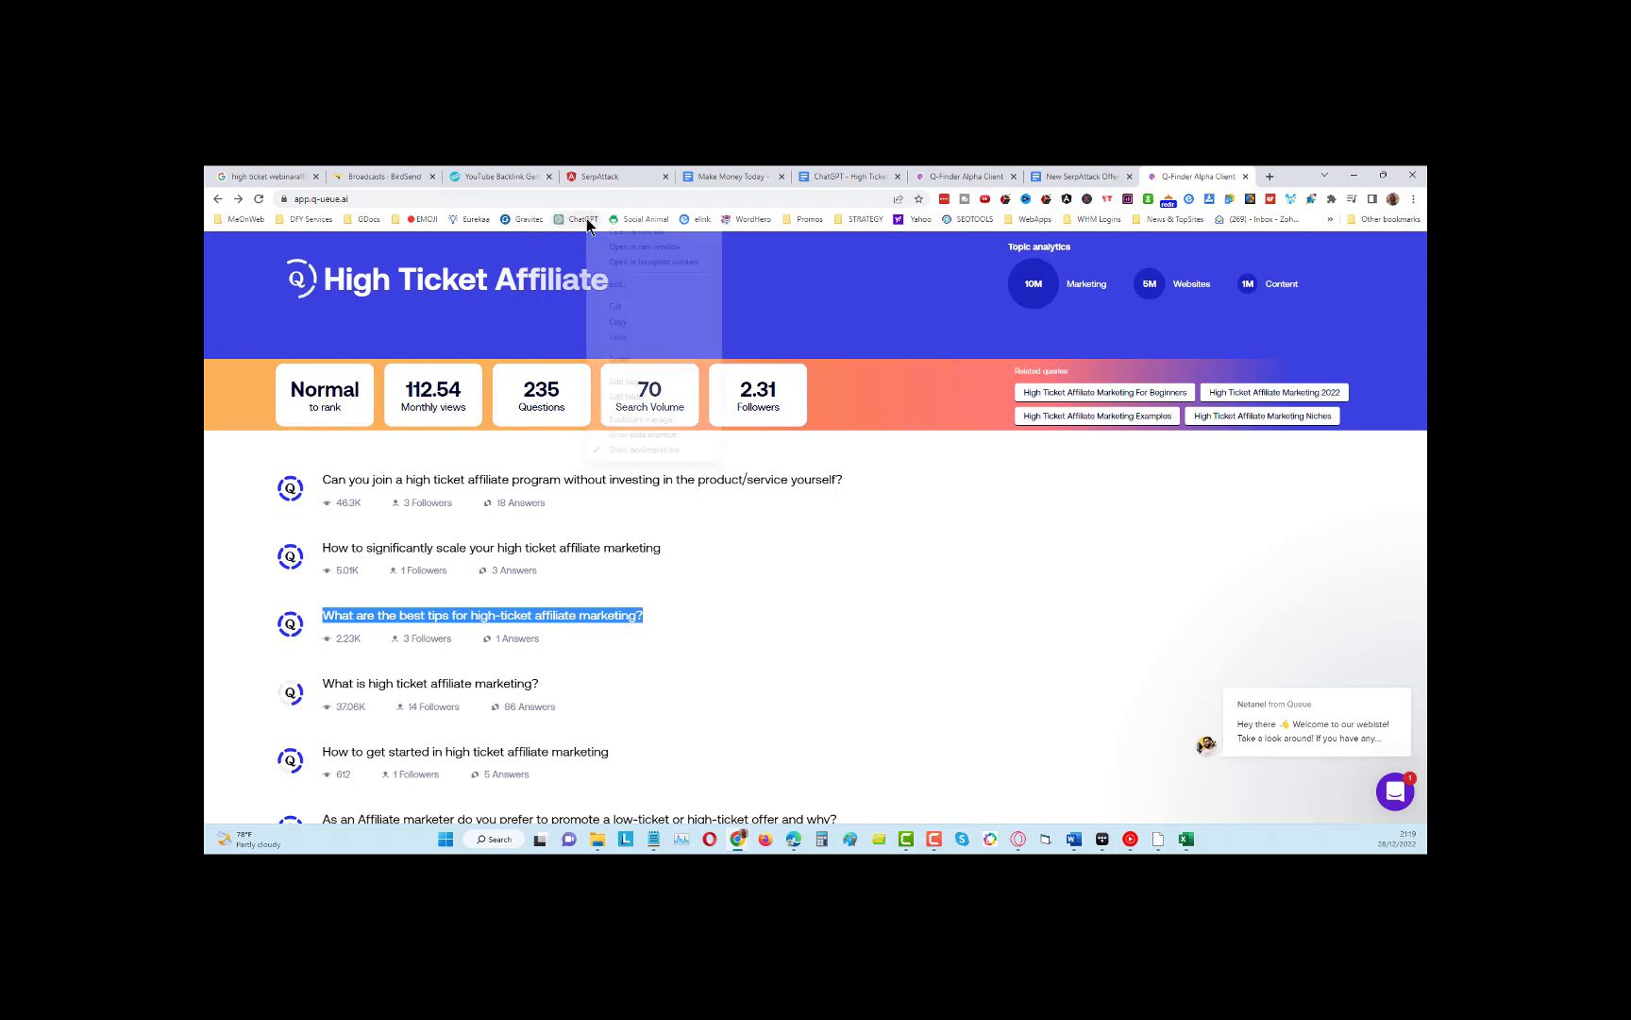
{"action": "left_click", "coordinate": [619, 241]}
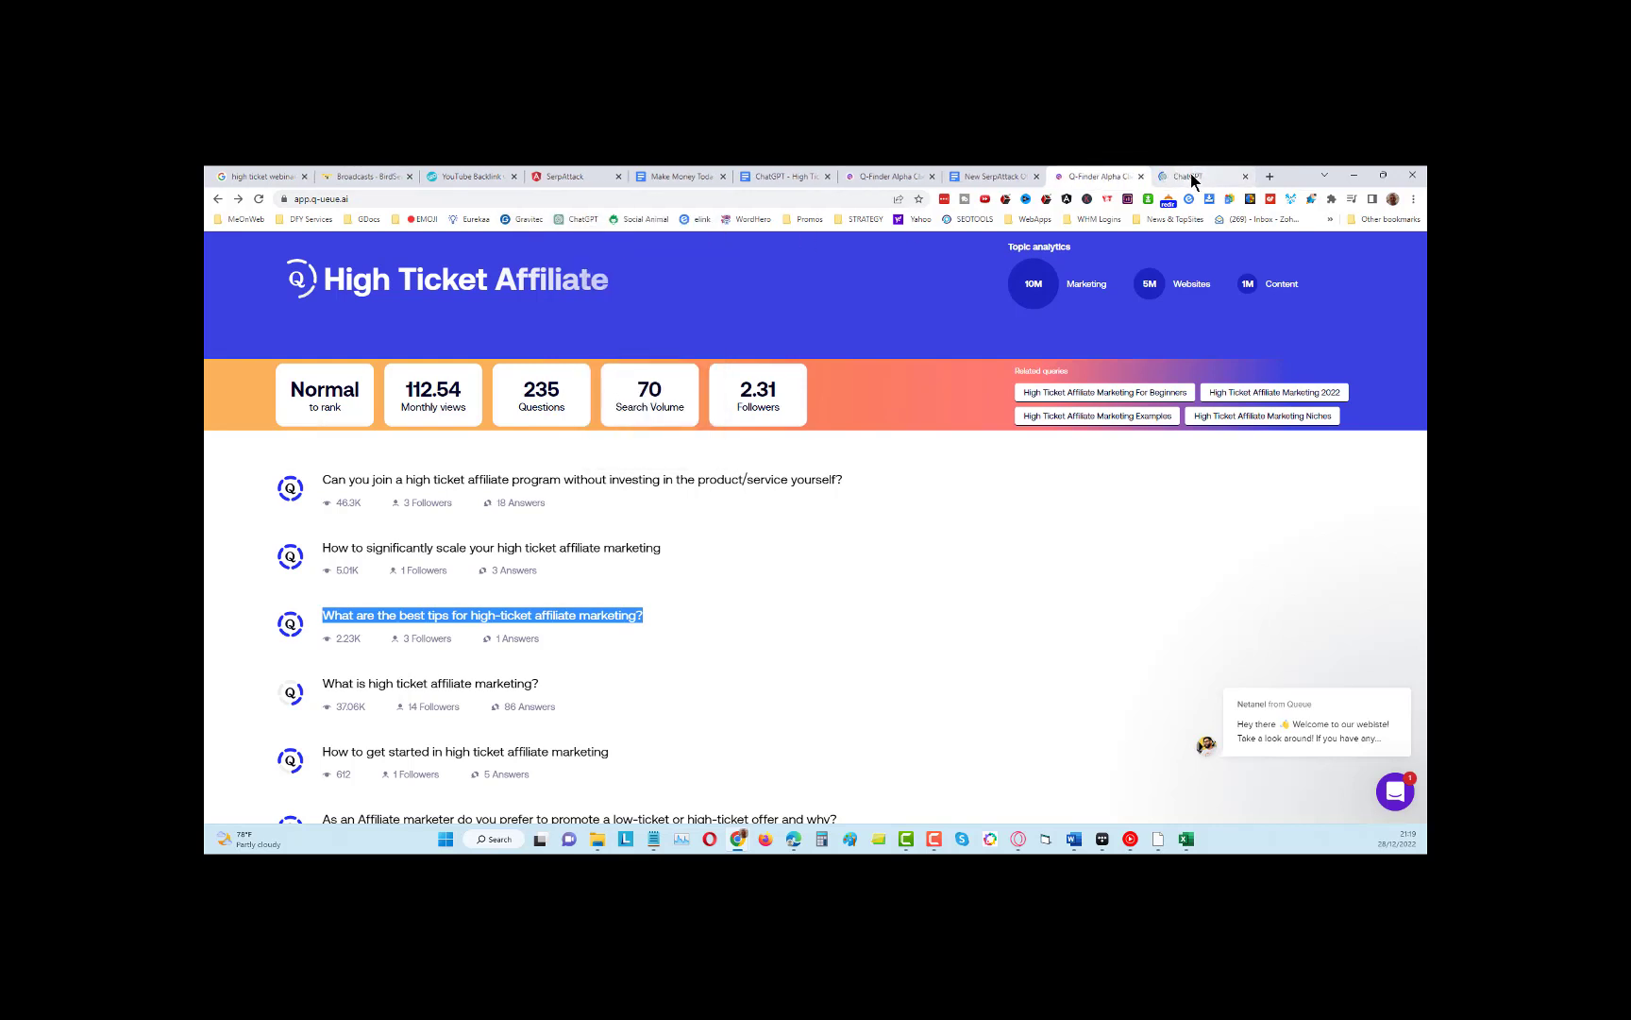
- In the new ChatGPT chat, paste and send 'What are the best tips for high-ticket affiliate marketing?'
{"action": "left_click", "coordinate": [1189, 175]}
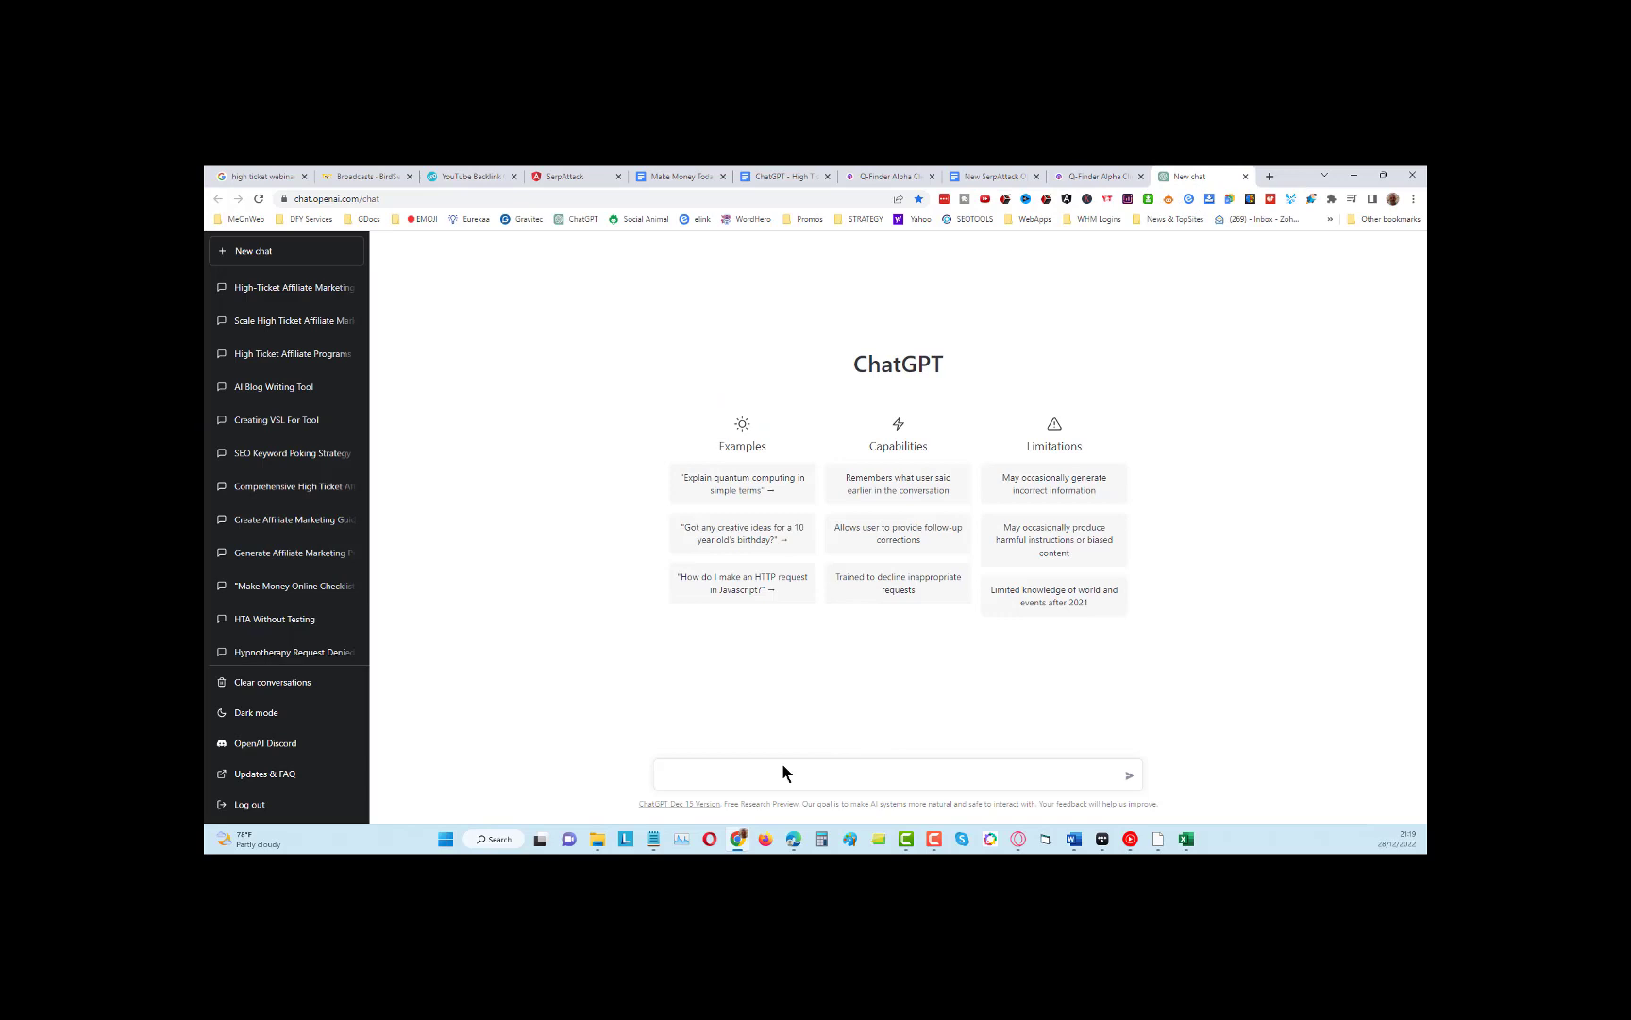
{"action": "key", "text": "ctrl+v"}
{"action": "key", "text": "Return"}
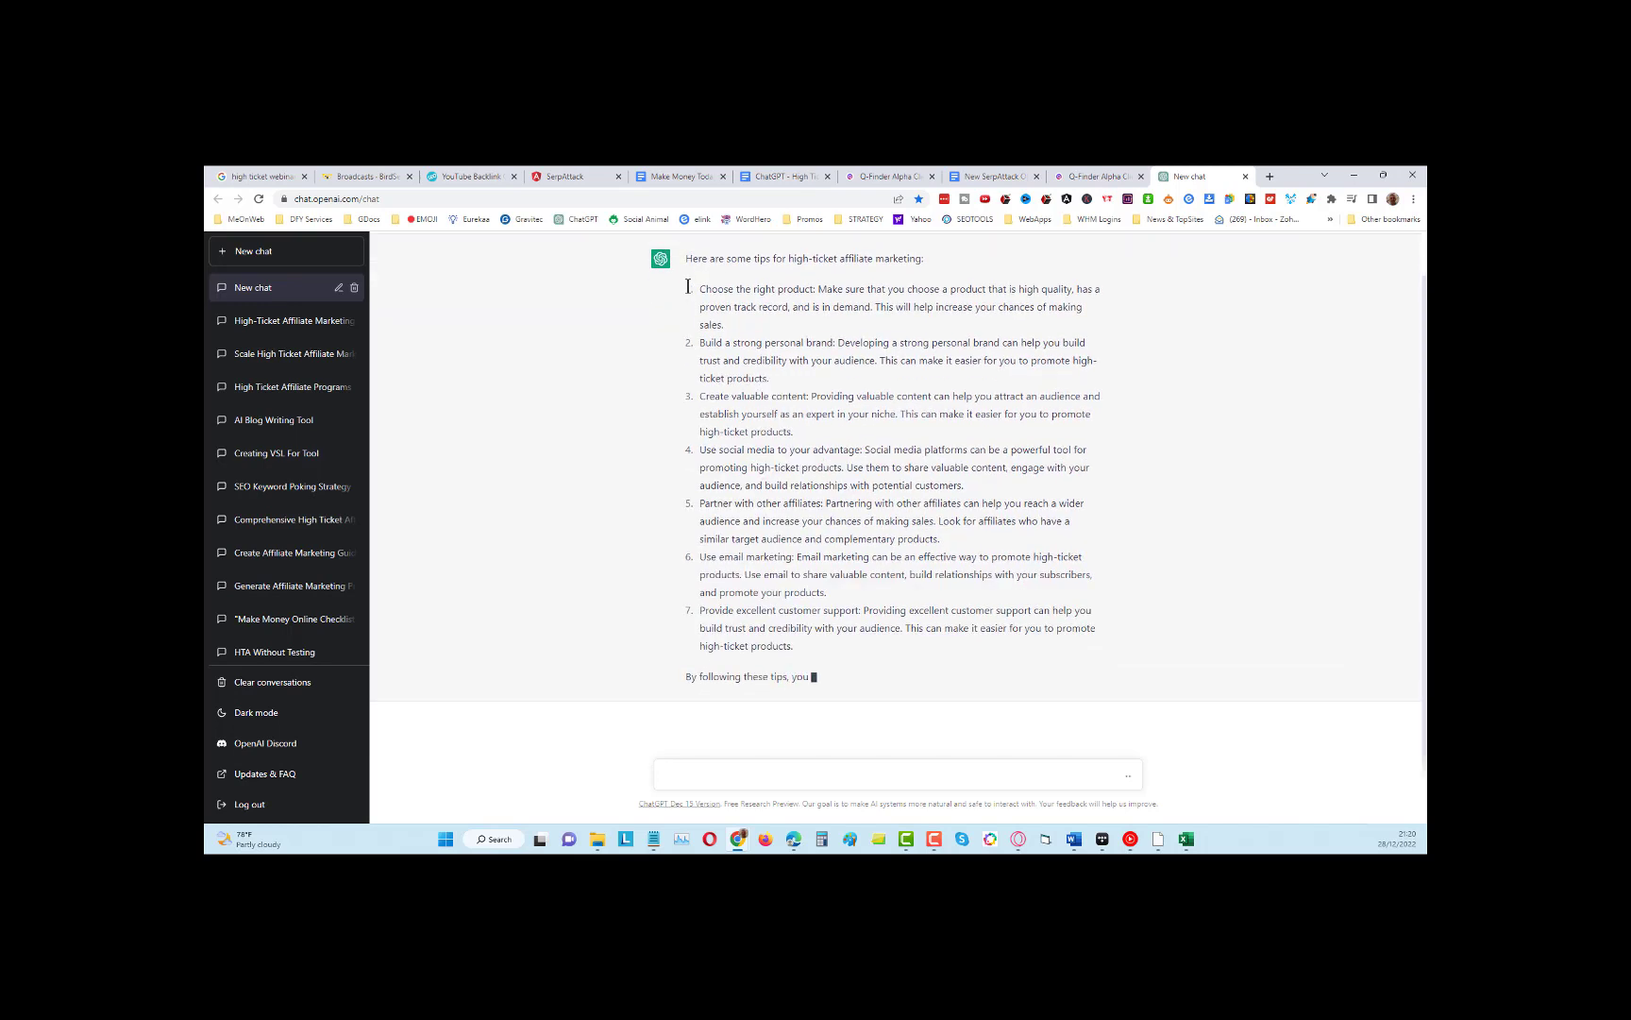
- Copy ChatGPT's whole reply with the seven tips and closing summary
{"action": "double_click", "coordinate": [687, 266]}
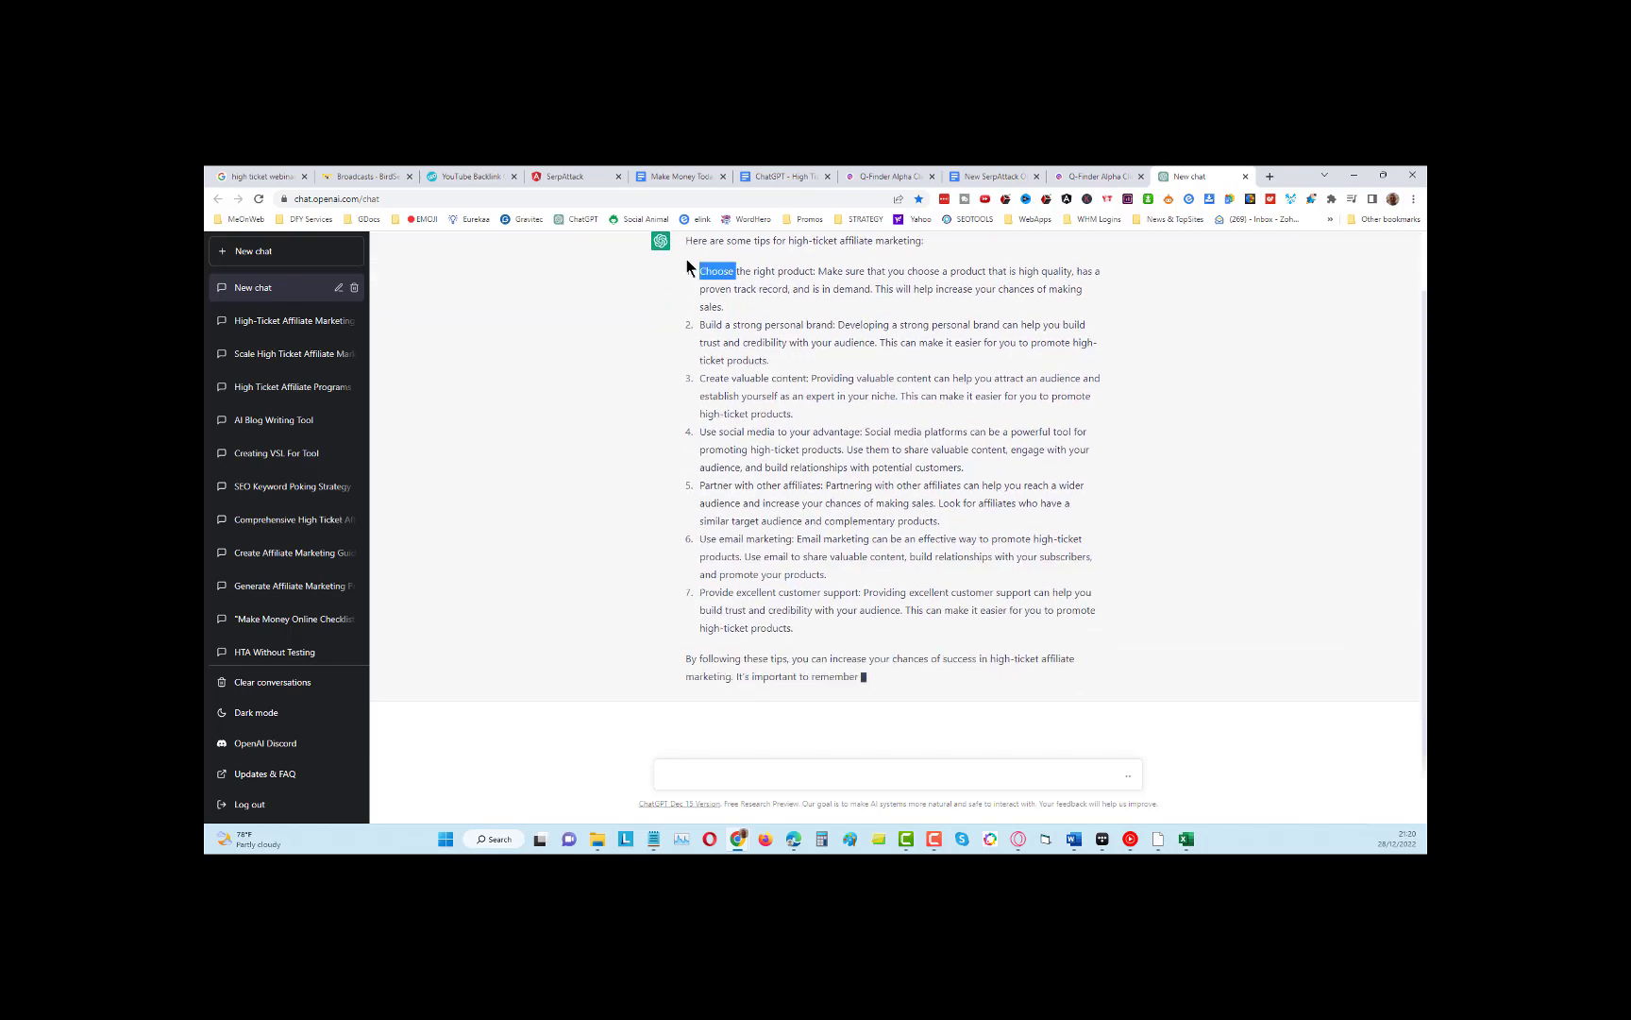
{"action": "scroll", "coordinate": [663, 327], "scroll_direction": "up", "scroll_amount": 1}
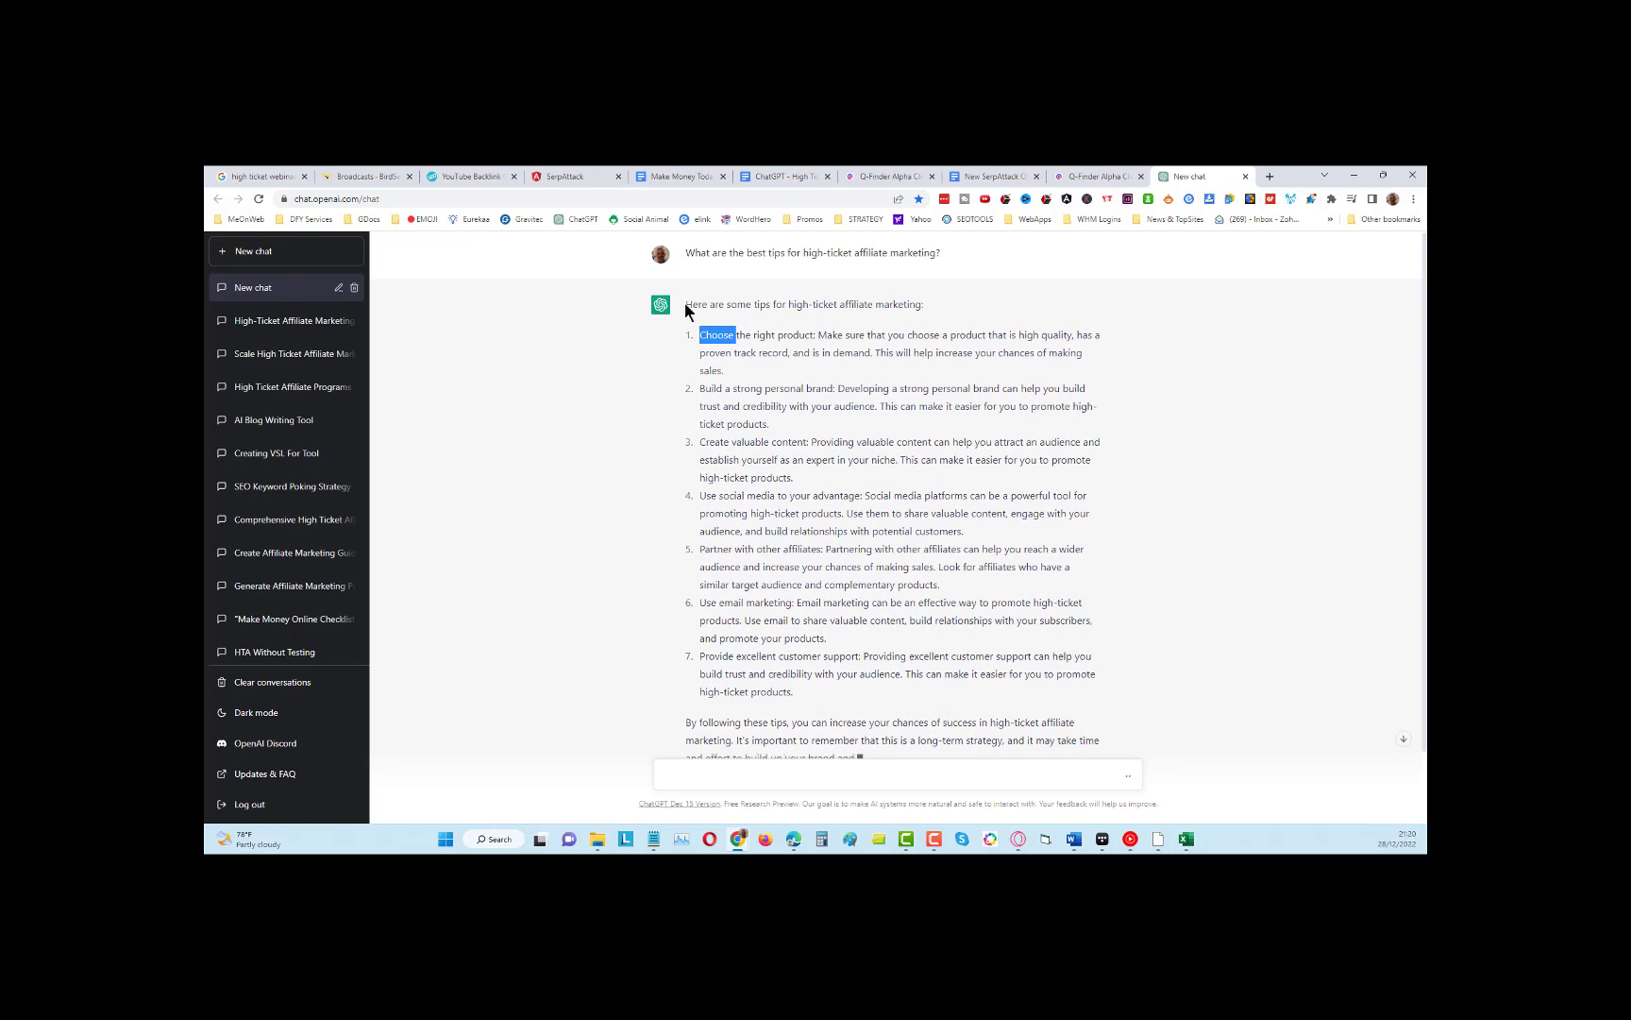
{"action": "left_click_drag", "start_coordinate": [687, 304], "coordinate": [911, 678]}
{"action": "scroll", "coordinate": [1027, 662], "scroll_direction": "down", "scroll_amount": 1}
{"action": "right_click", "coordinate": [892, 419]}
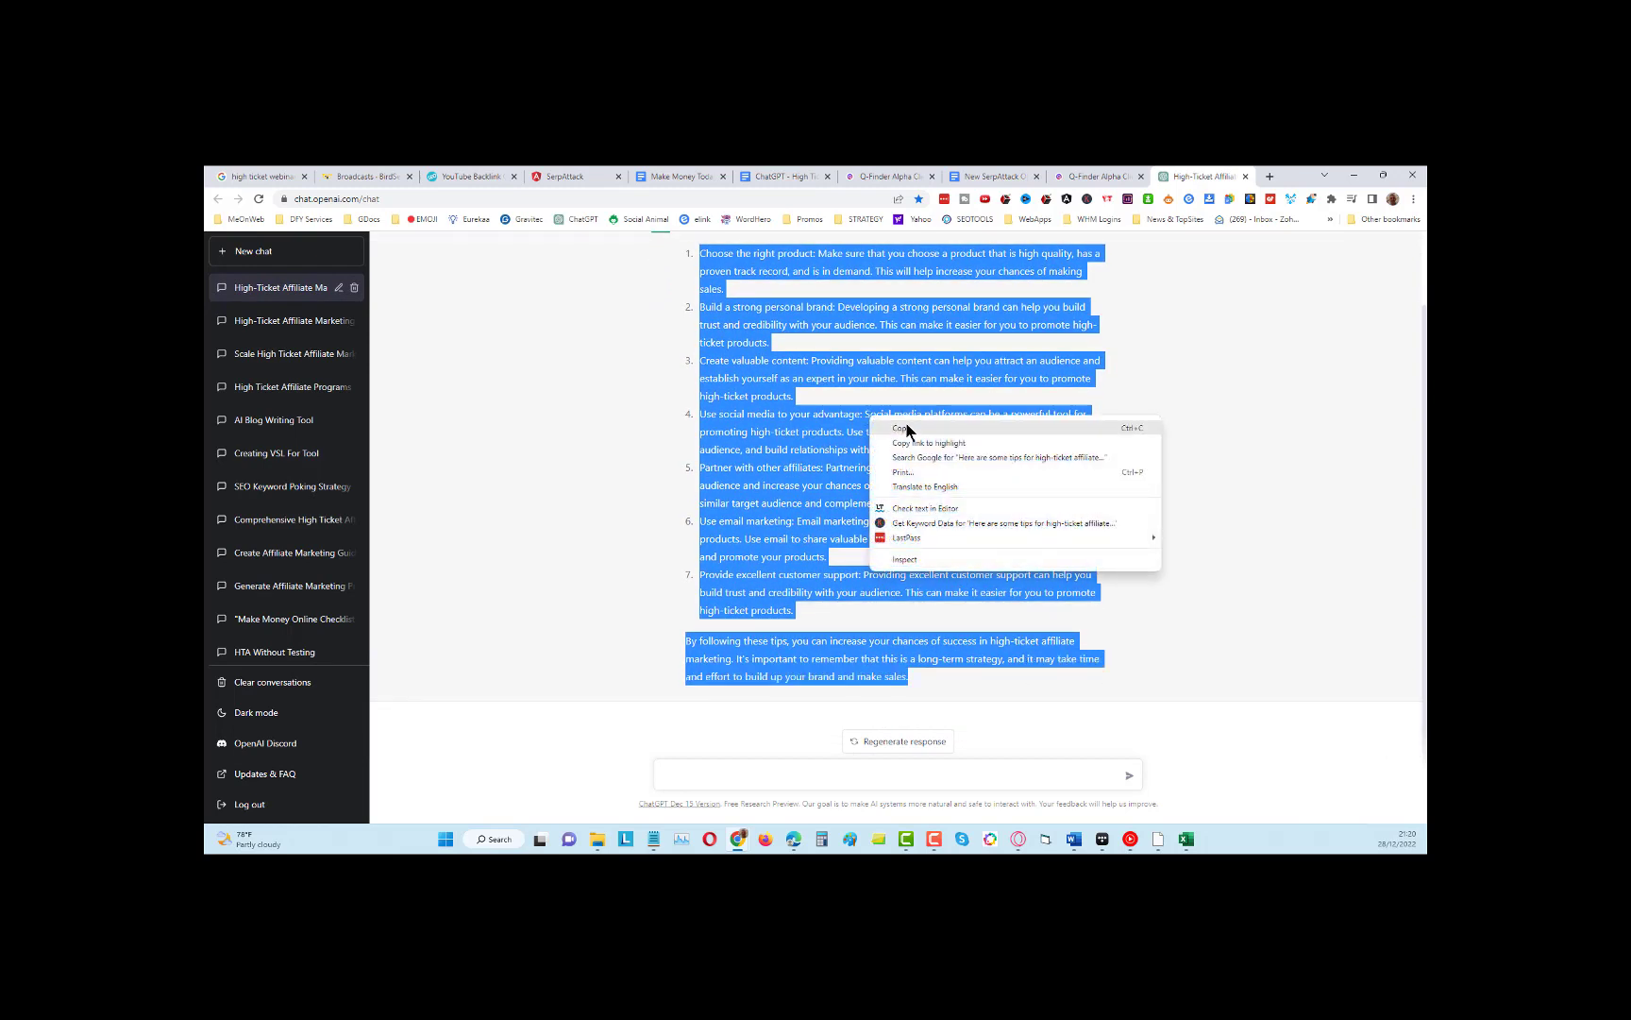
{"action": "left_click", "coordinate": [920, 436]}
- Back in Q-Finder, open the answer page for the best-tips question
{"action": "left_click", "coordinate": [1080, 178]}
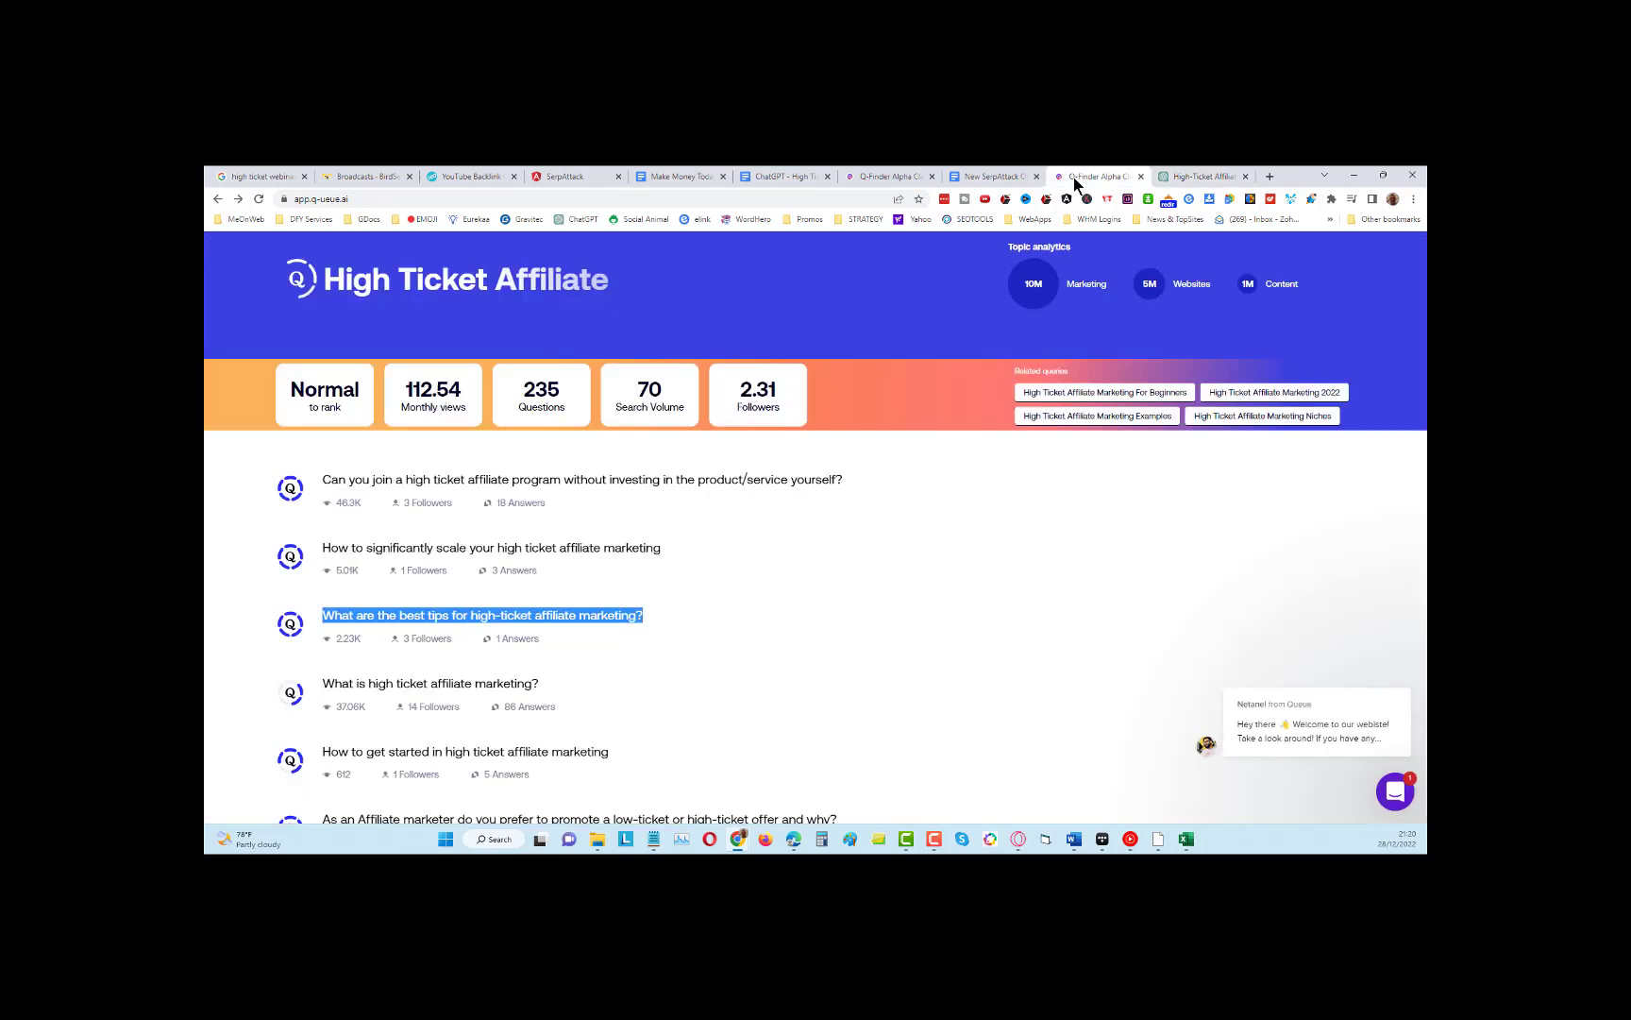
{"action": "left_click", "coordinate": [472, 621]}
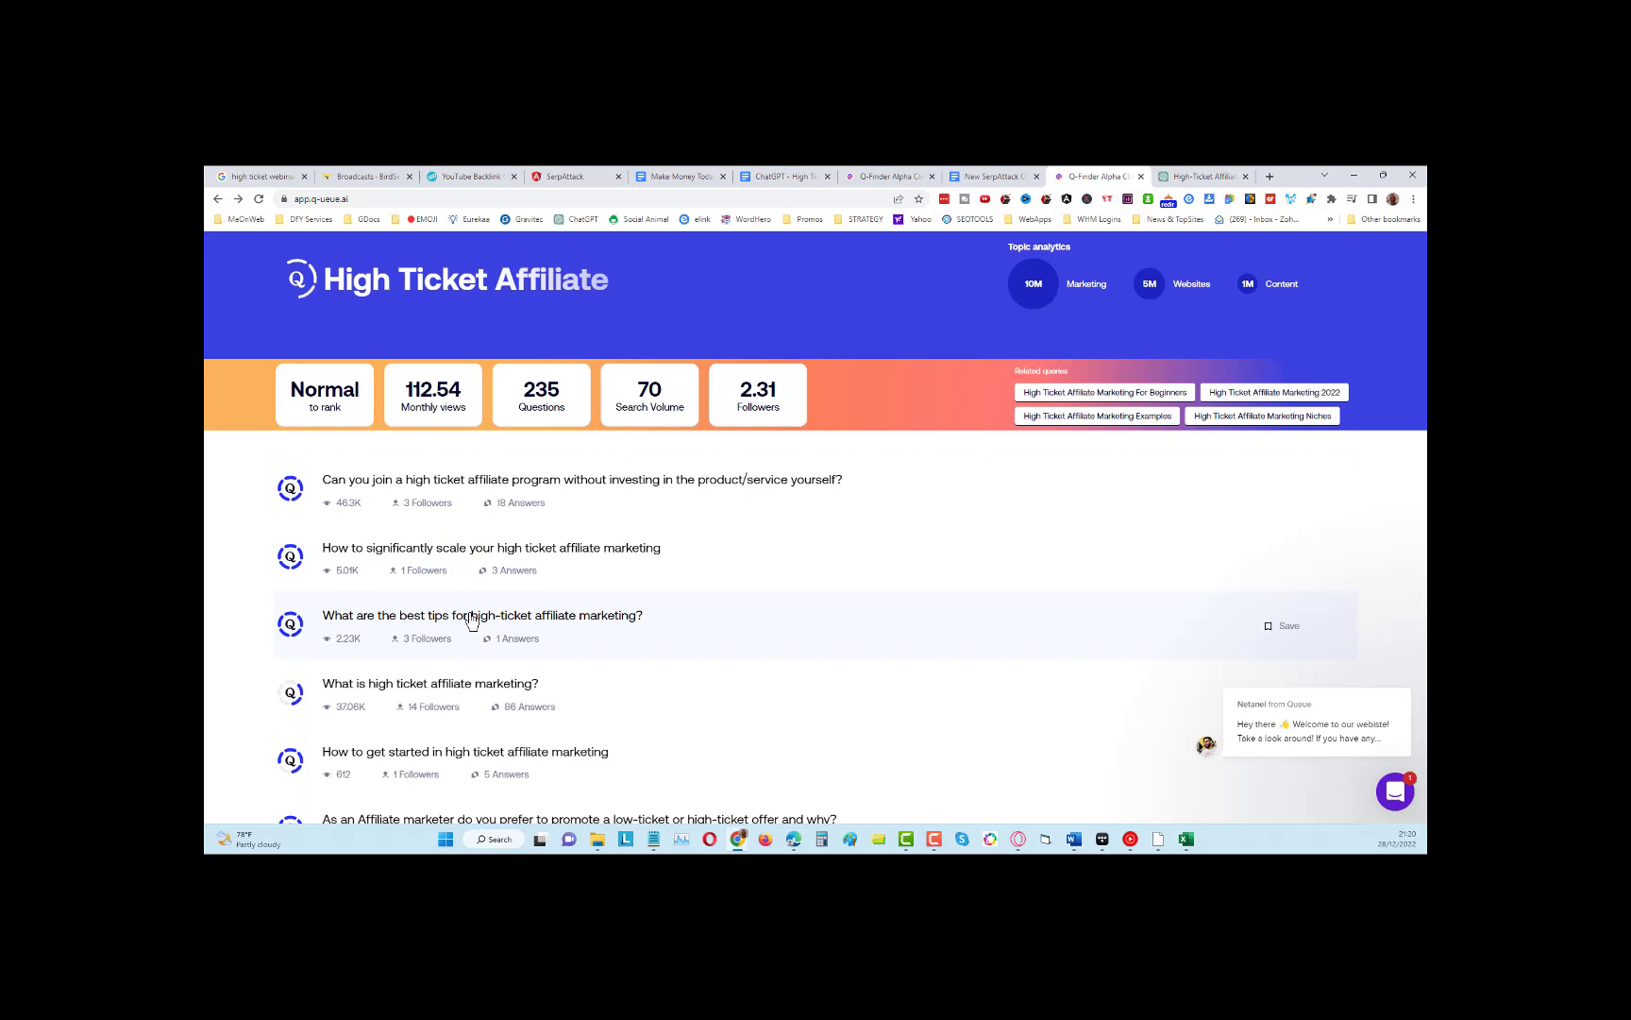
{"action": "left_click", "coordinate": [472, 621]}
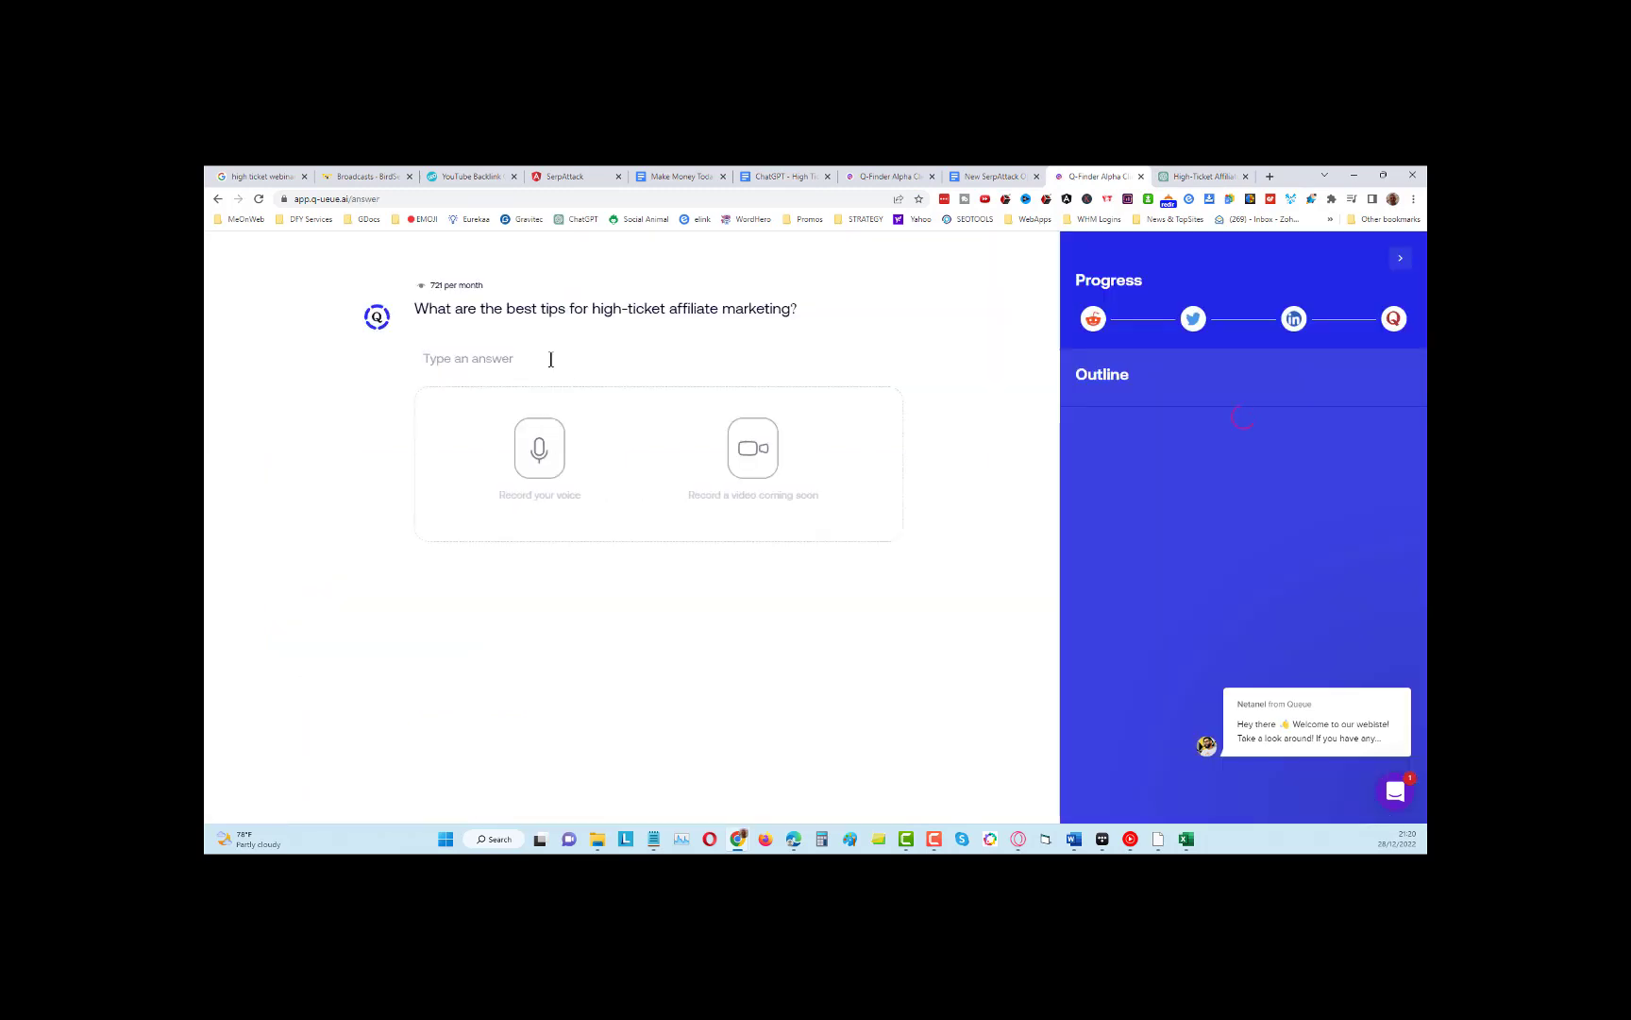
- Paste ChatGPT's seven tips and closing paragraph into the answer box and scroll through to check them
{"action": "key", "text": "ctrl+v"}
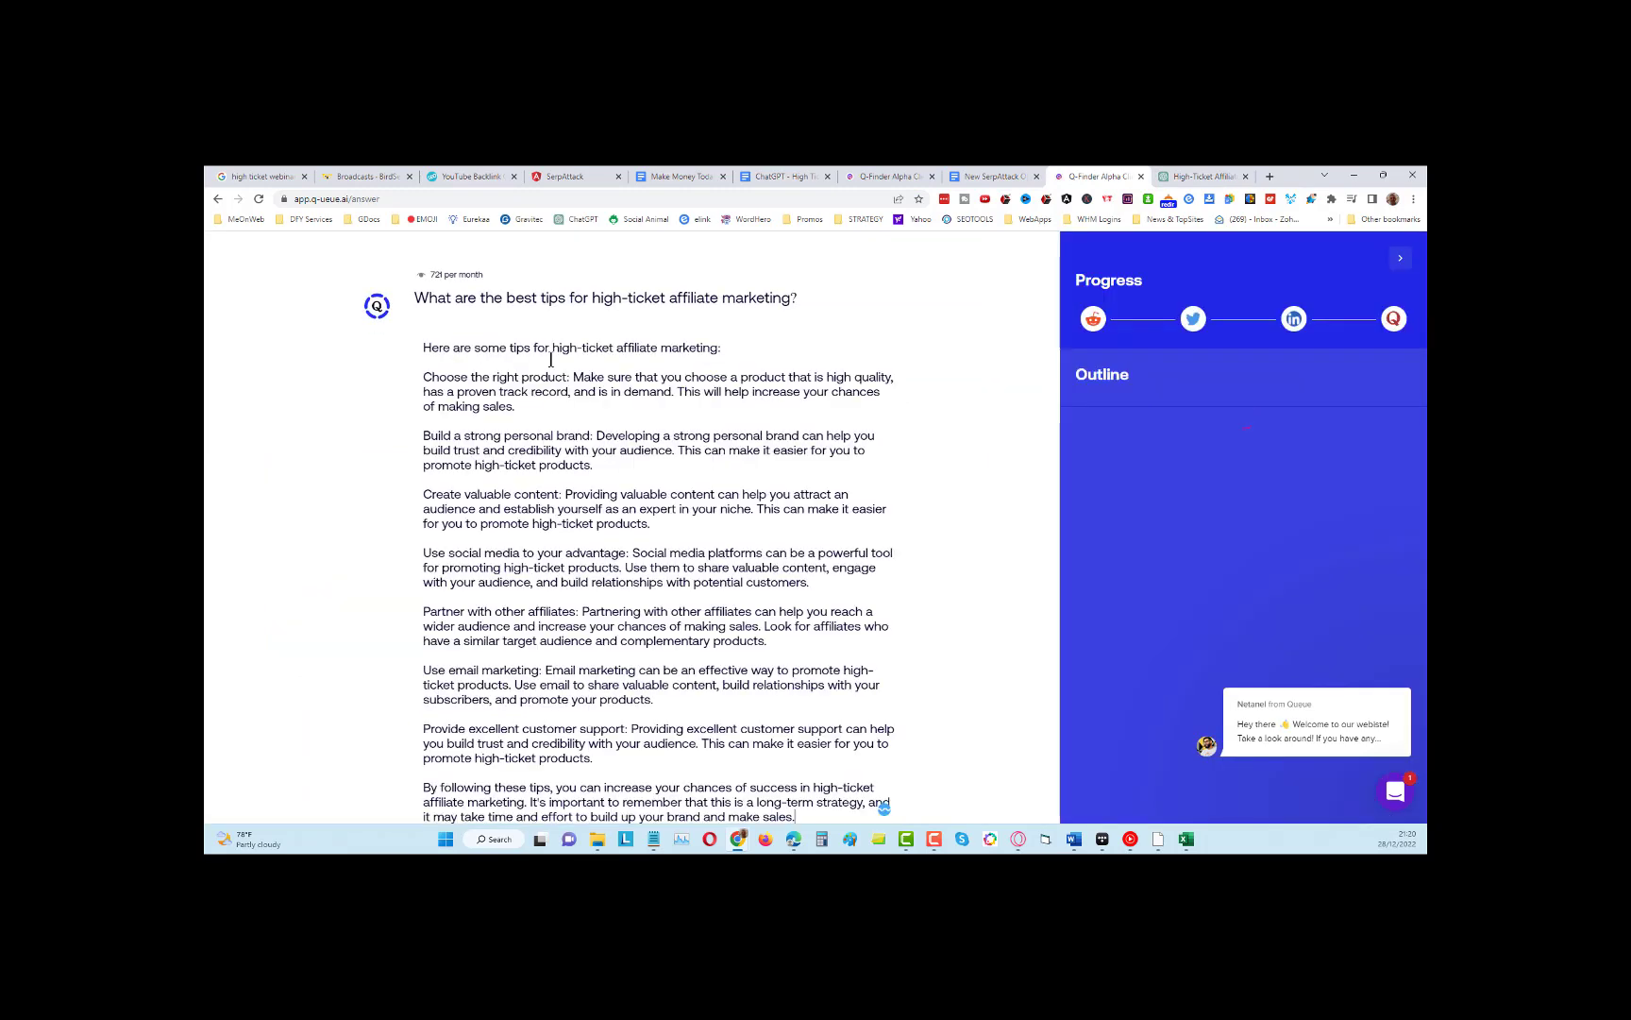
{"action": "scroll", "coordinate": [556, 377], "scroll_direction": "down", "scroll_amount": 1}
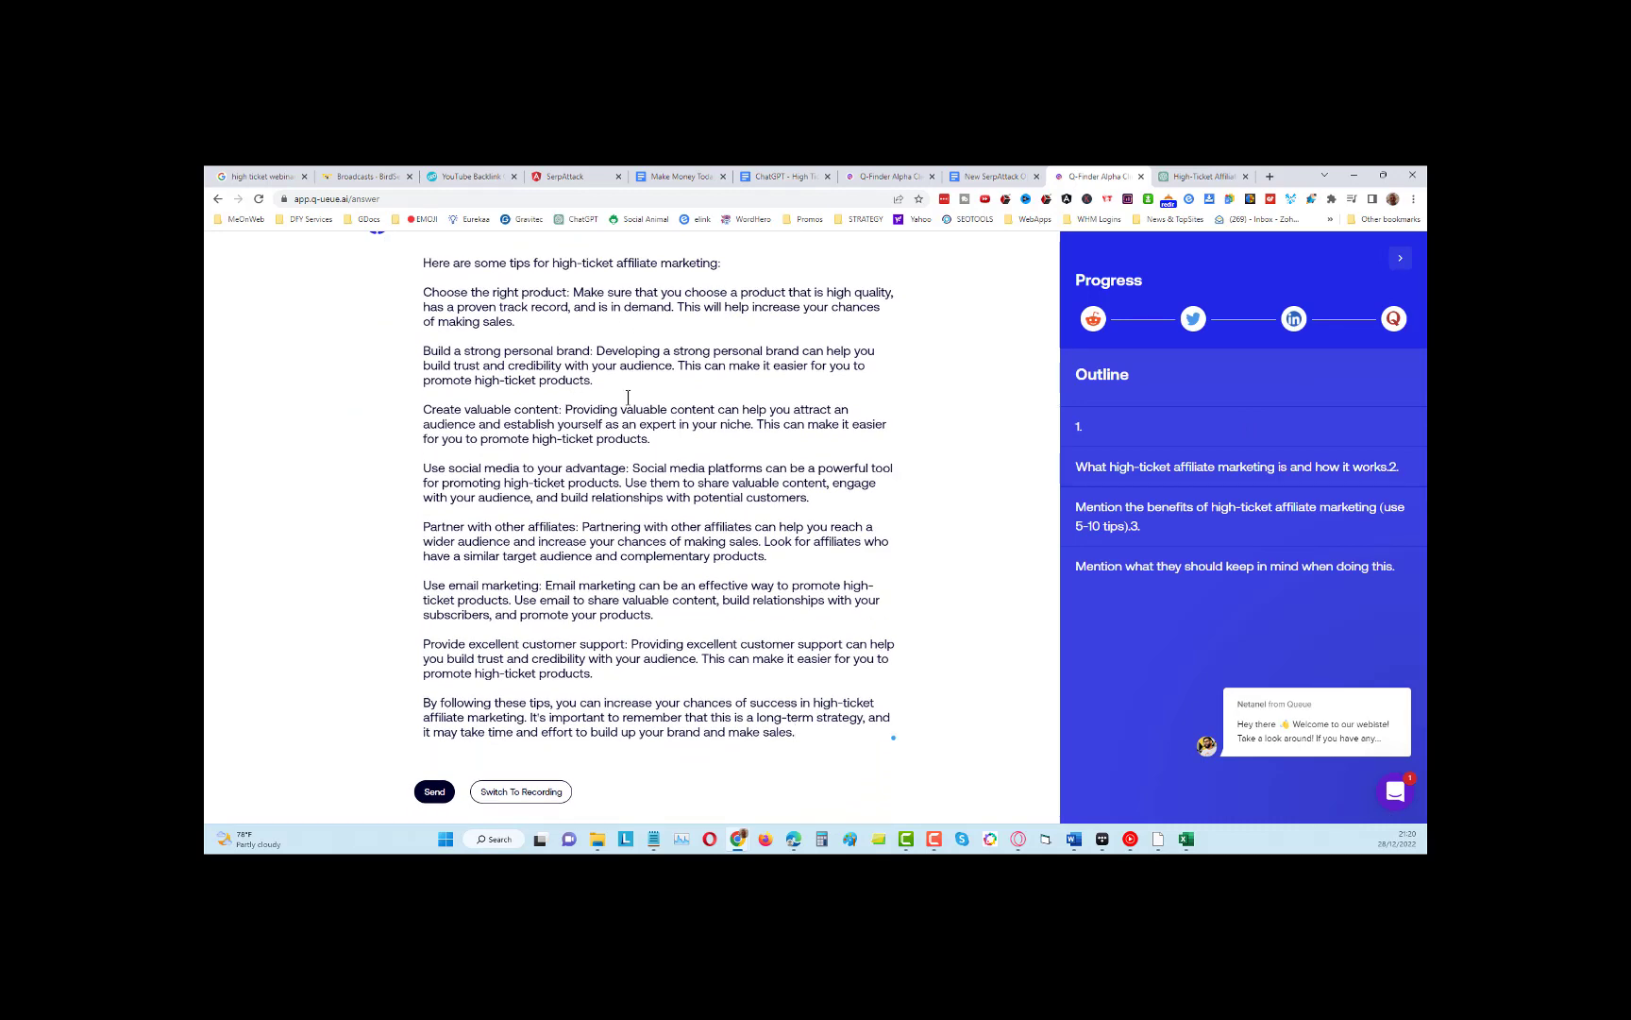
{"action": "scroll", "coordinate": [628, 397], "scroll_direction": "up", "scroll_amount": 2}
{"action": "scroll", "coordinate": [626, 401], "scroll_direction": "down", "scroll_amount": 1}
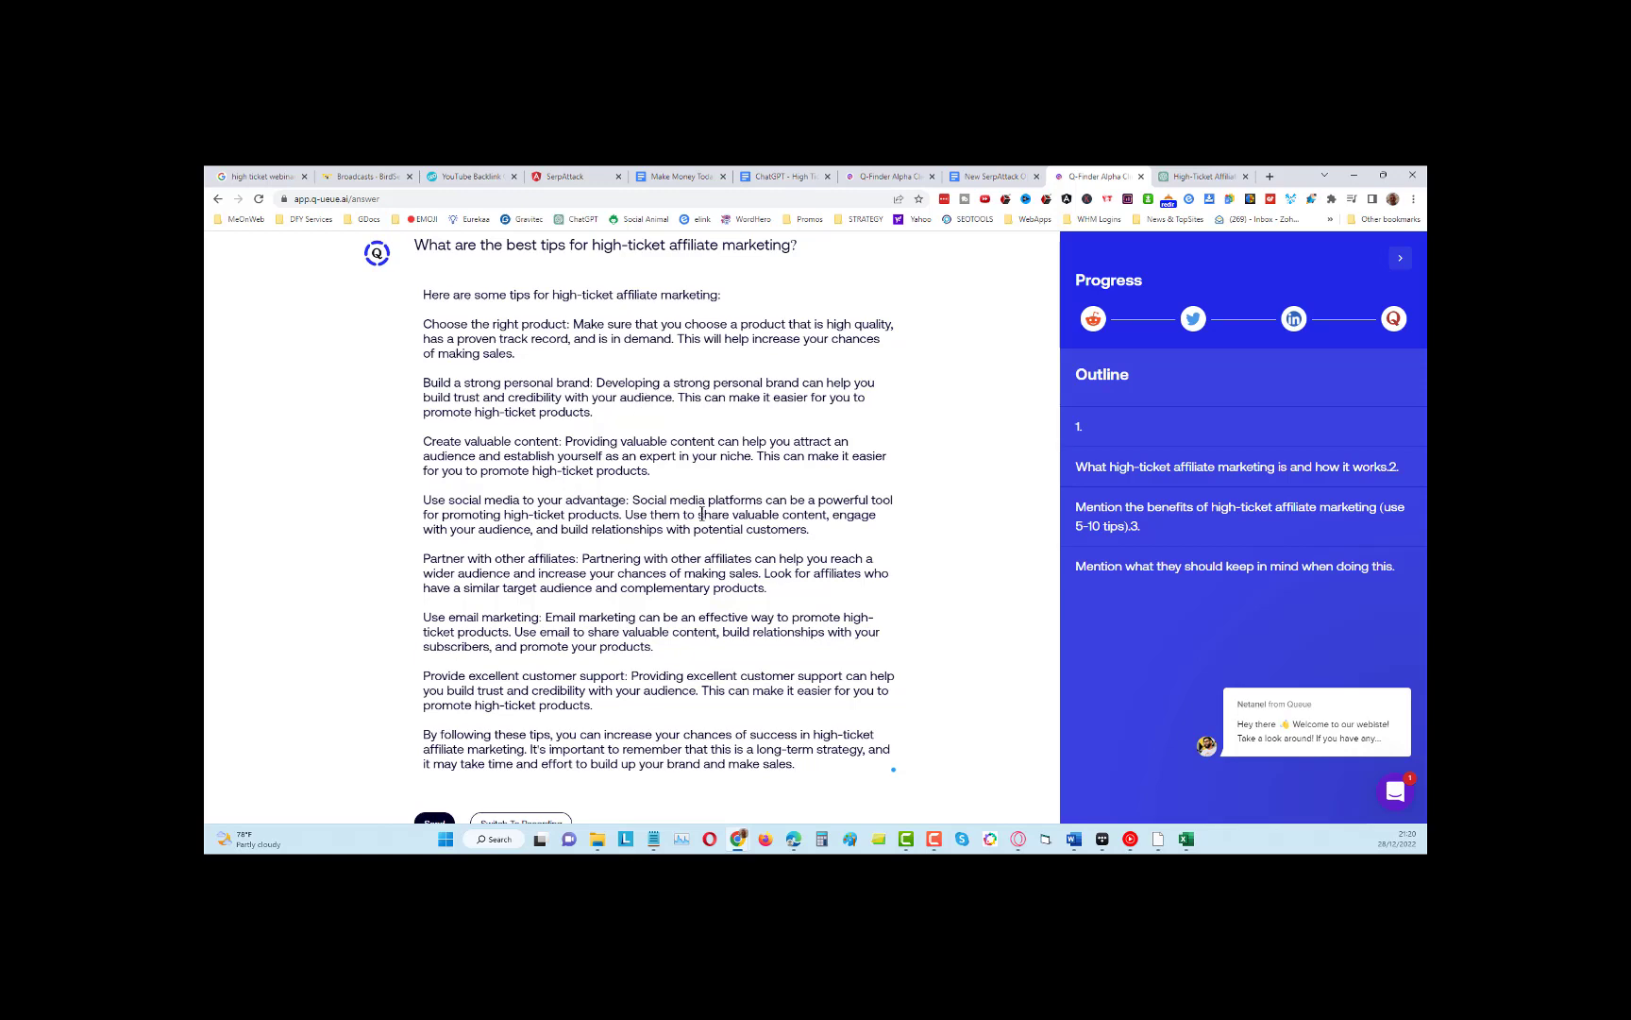
{"action": "scroll", "coordinate": [660, 515], "scroll_direction": "down", "scroll_amount": 1}
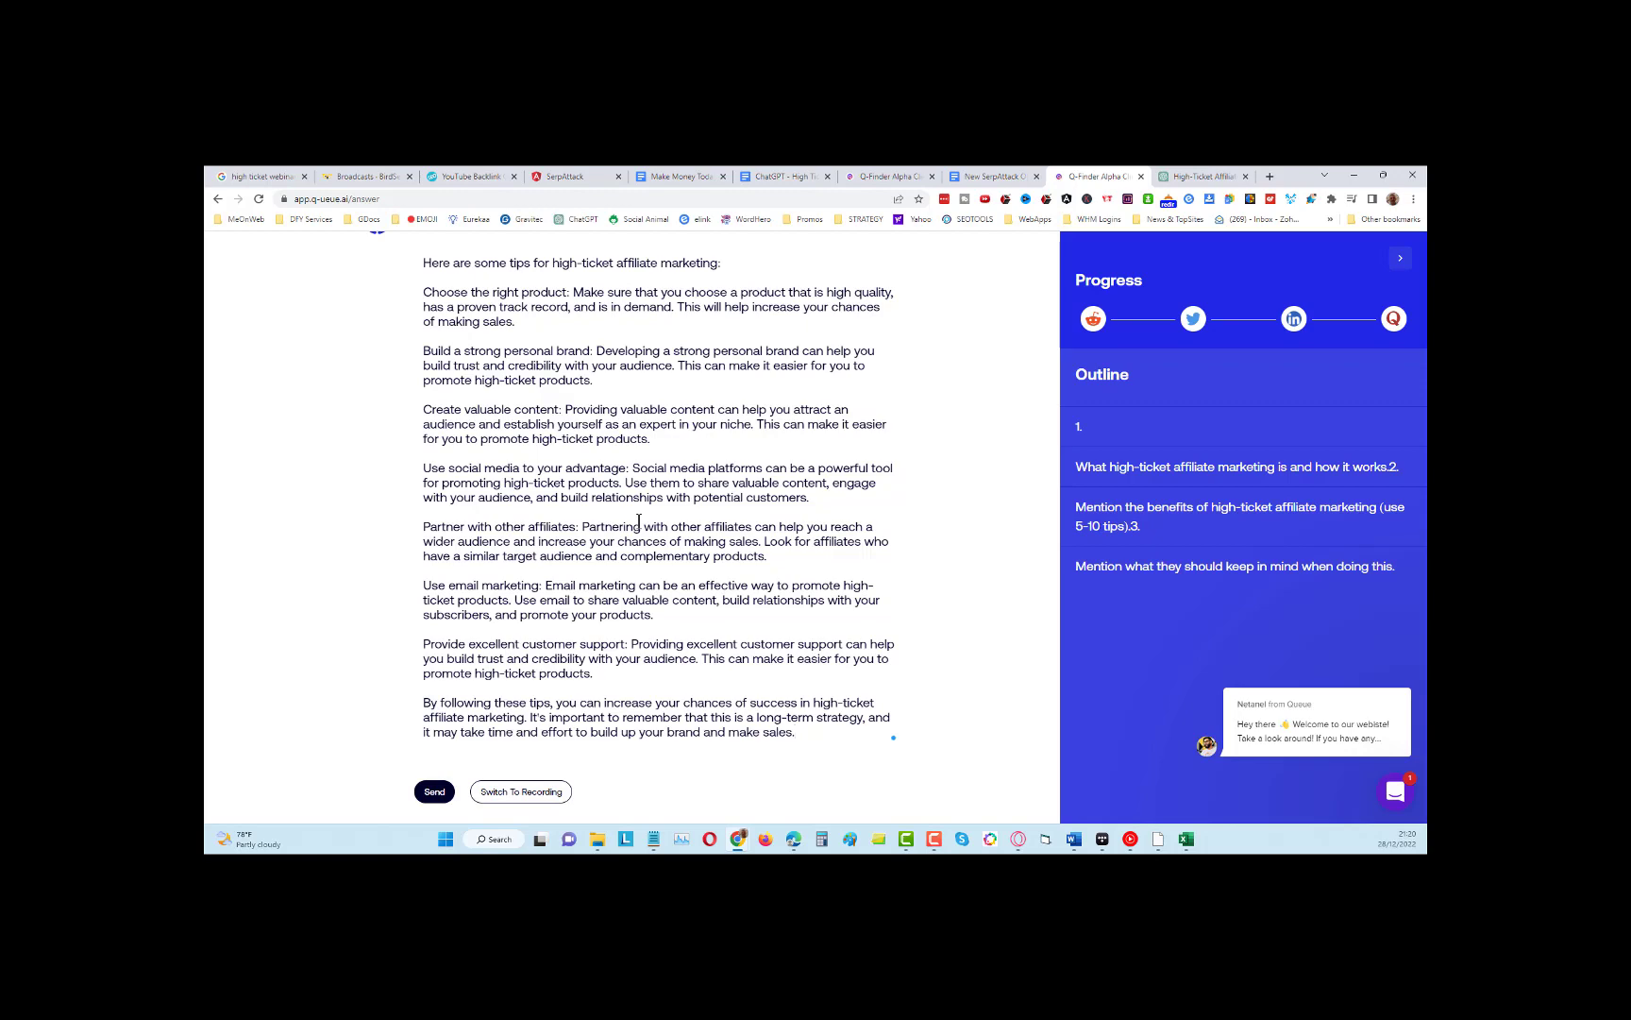
{"action": "scroll", "coordinate": [651, 509], "scroll_direction": "up", "scroll_amount": 2}
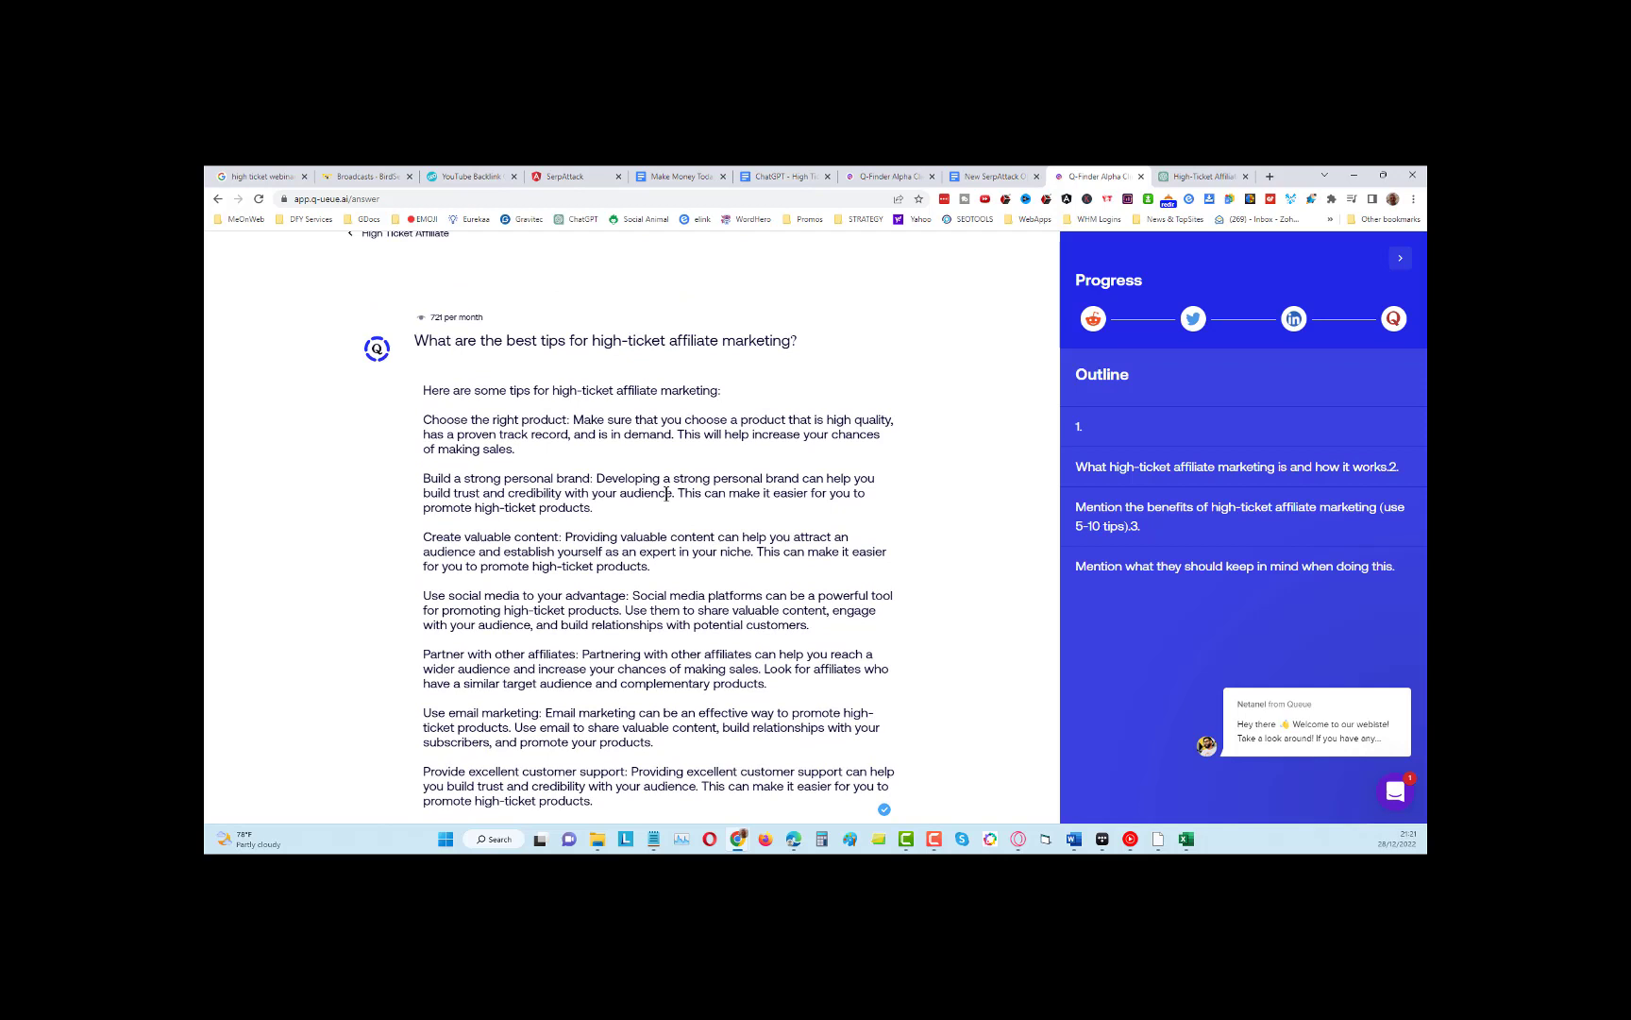